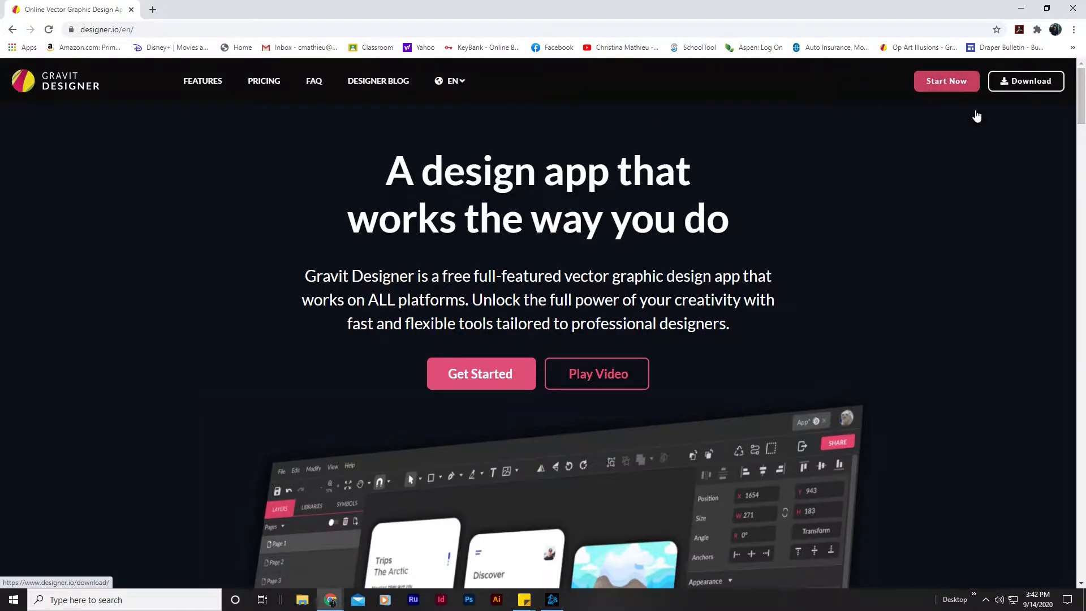
Load gravit.io in a new browser tab and launch the online version of Gravit Designer from its download page.
click(477, 387)
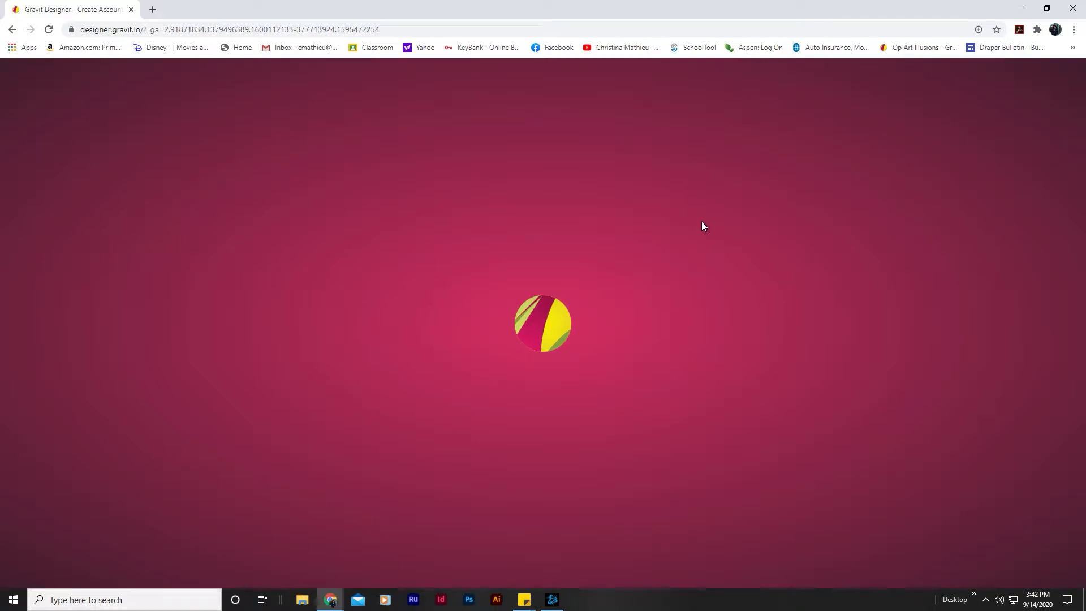
click(153, 10)
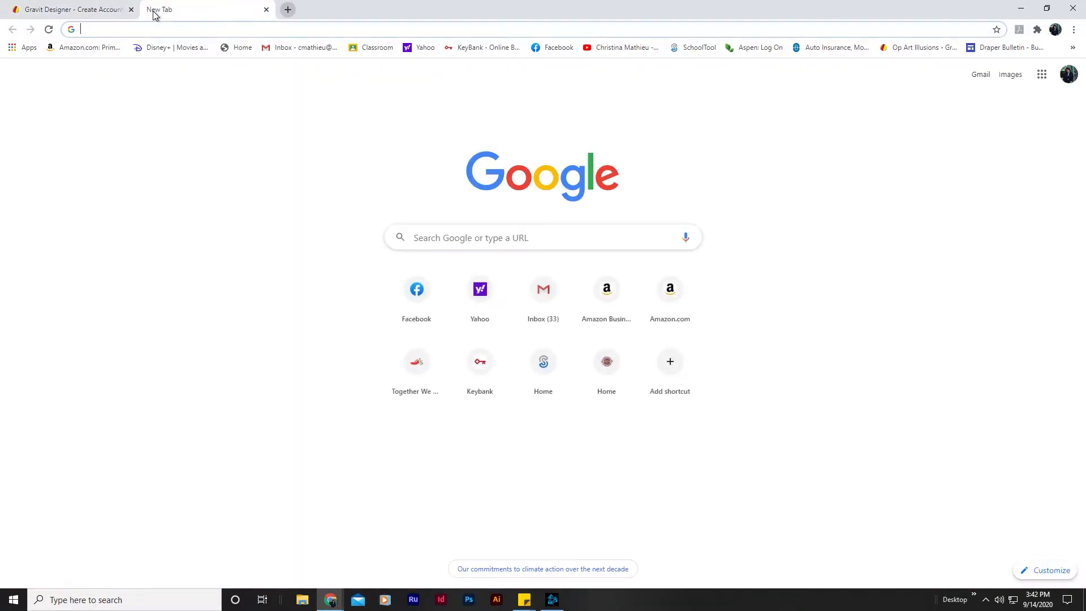
text(gravit.io)
key(Return)
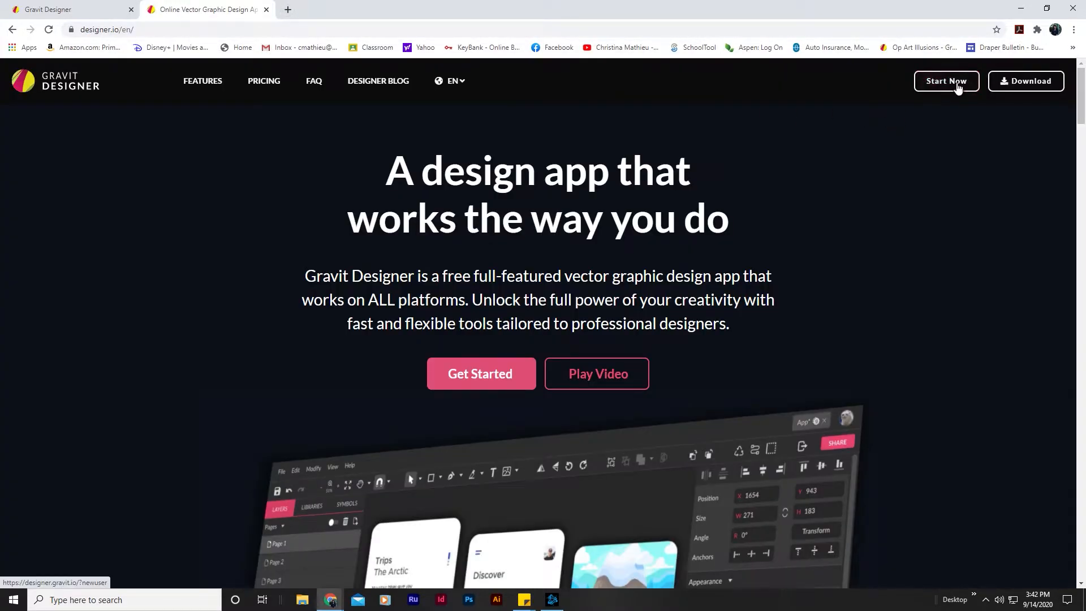
click(1012, 81)
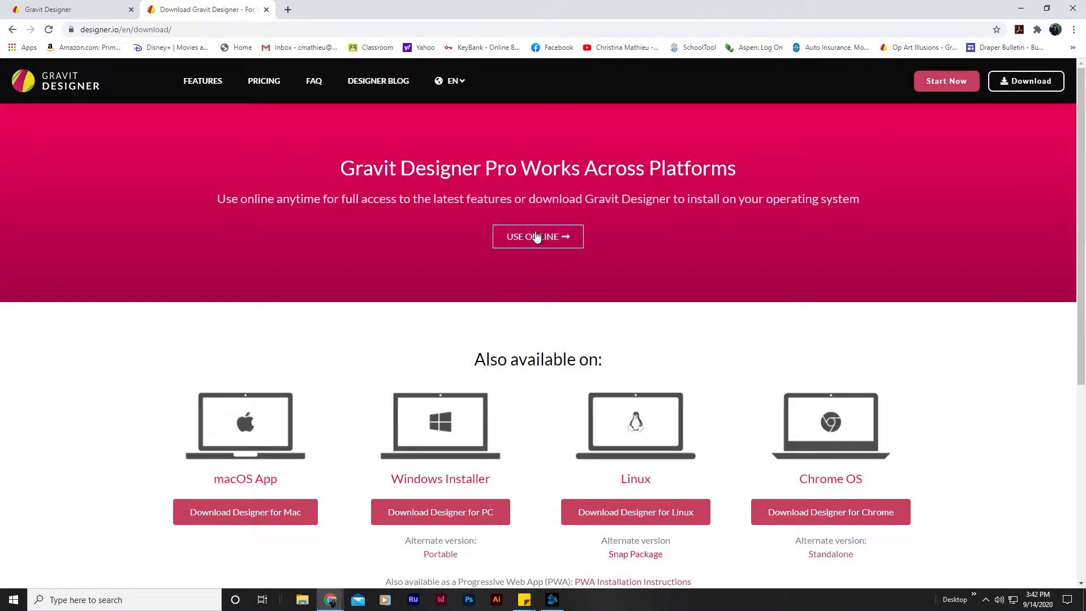
click(536, 236)
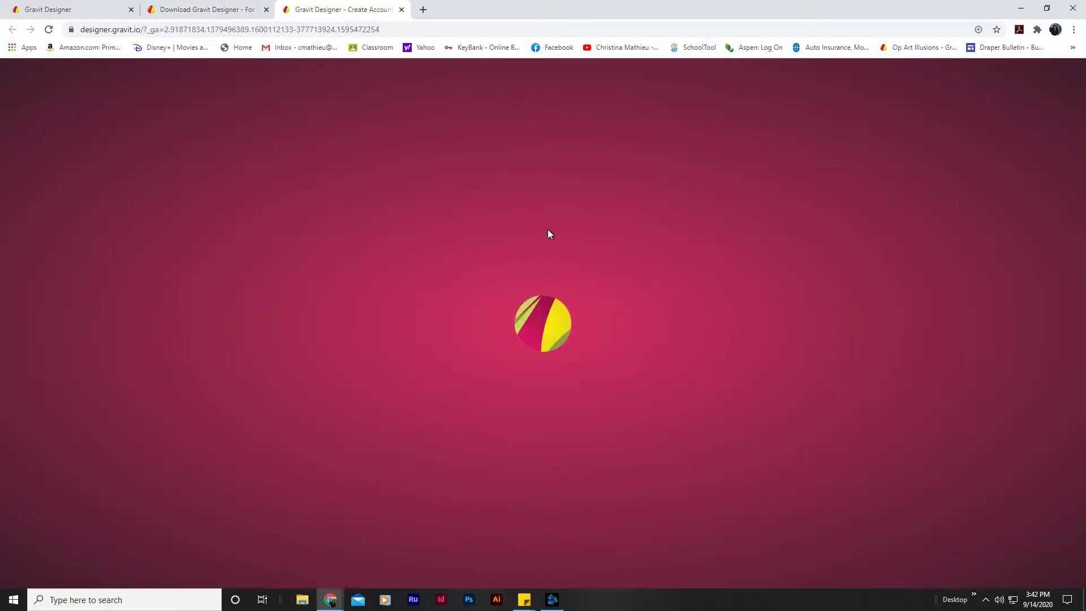
Close the two surplus browser tabs and dismiss the offer to install Gravit Designer on the desktop.
click(266, 10)
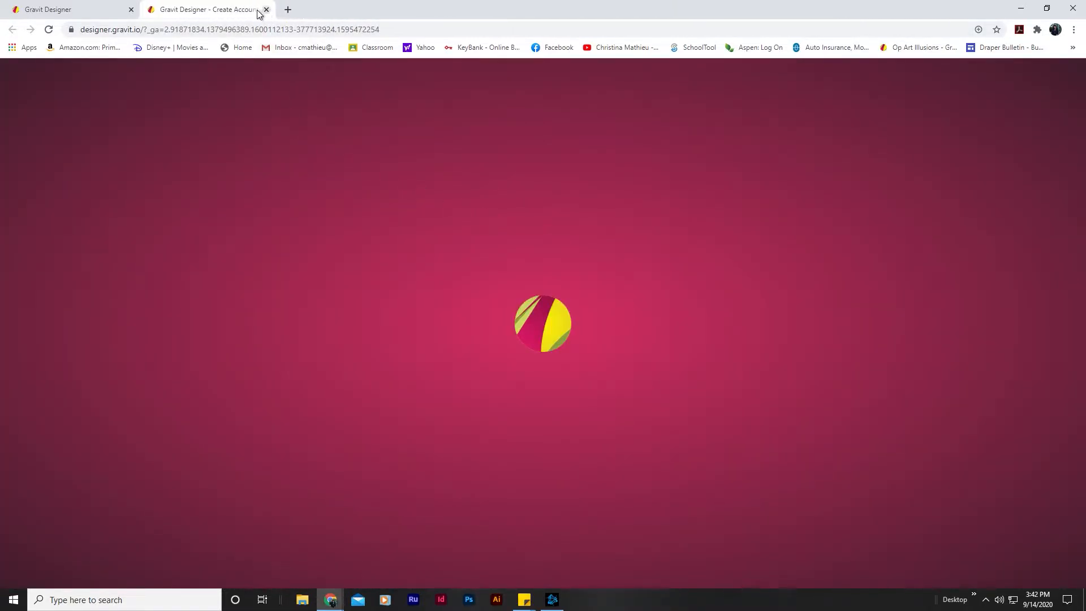
click(132, 9)
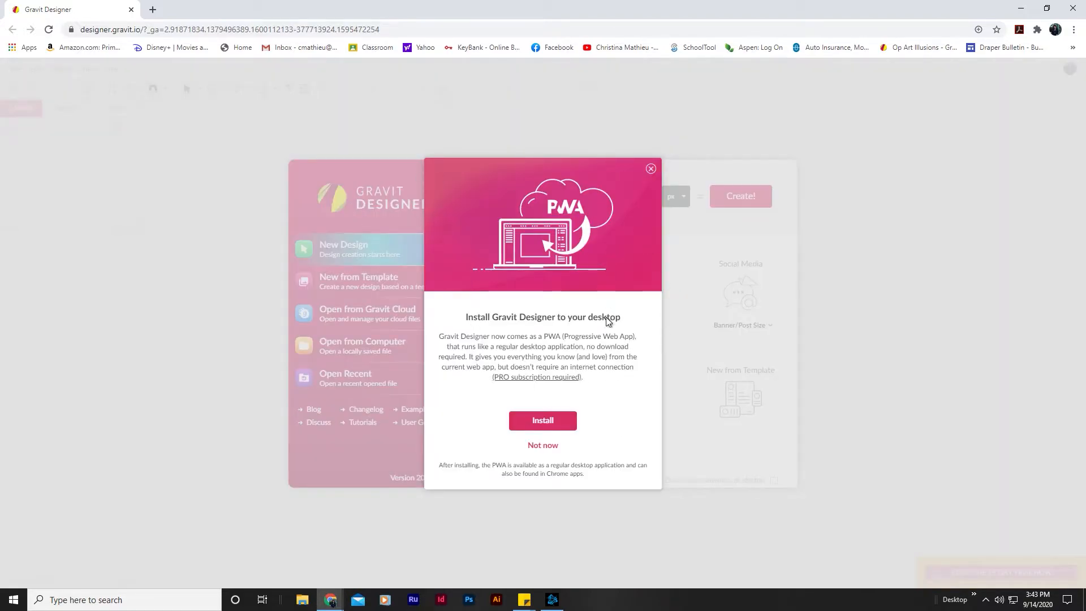
click(650, 169)
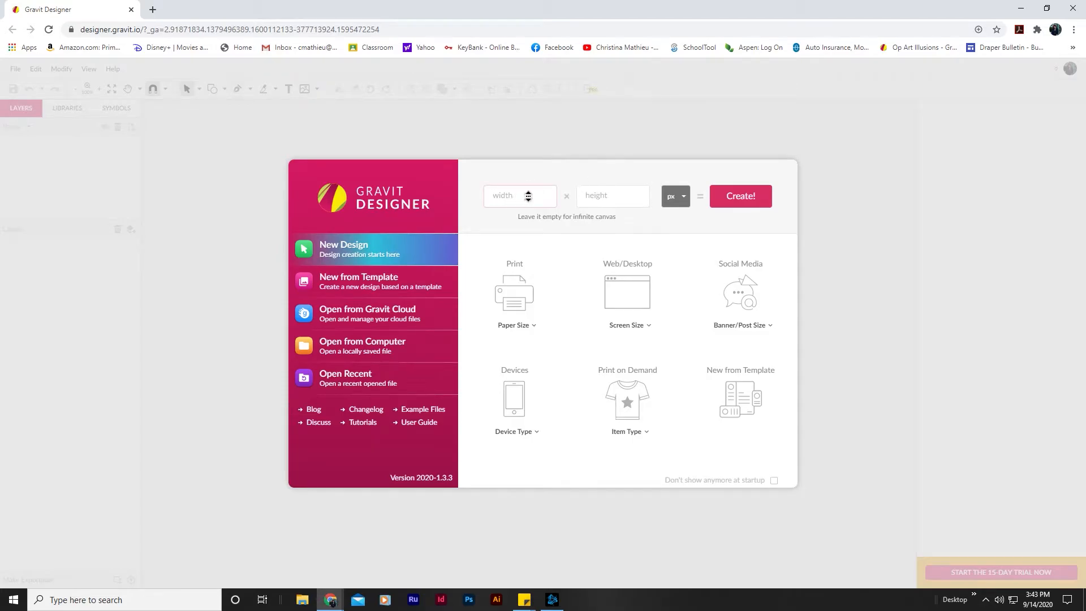
Create a new design in inches with a width of 11 and a height of 8.5.
click(685, 200)
click(677, 237)
click(529, 198)
text(11)
click(594, 198)
text(8.5)
click(733, 198)
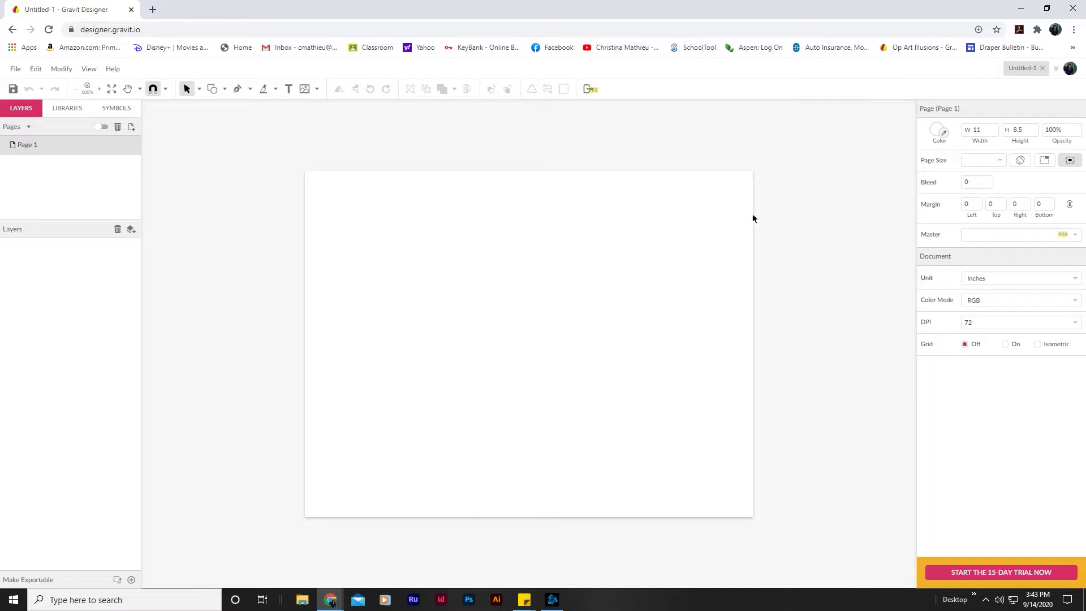
Set the document resolution to 300 DPI.
click(975, 322)
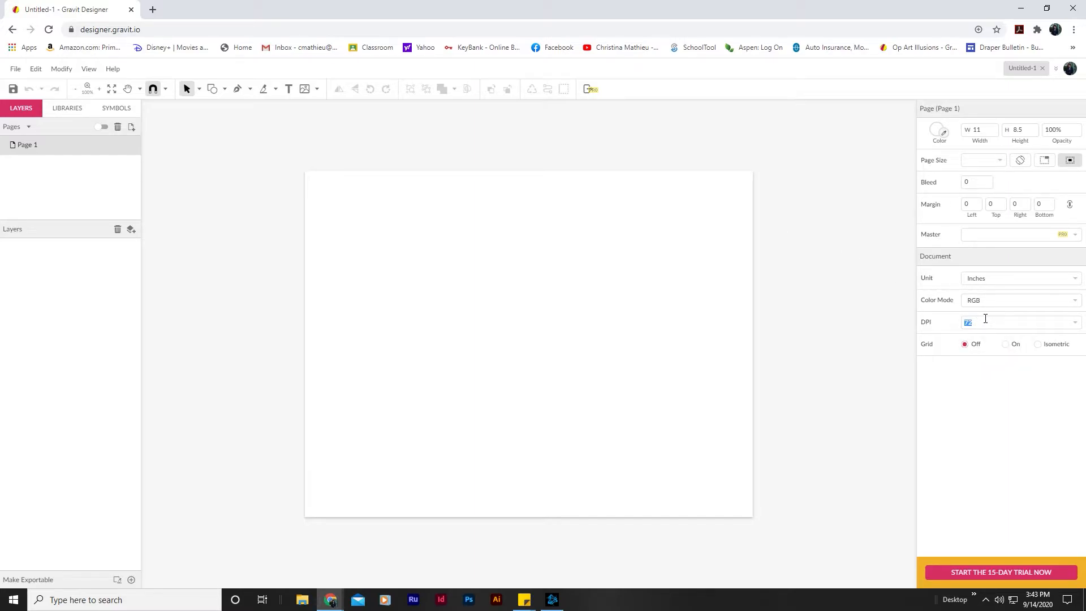
text(300)
click(976, 322)
click(799, 357)
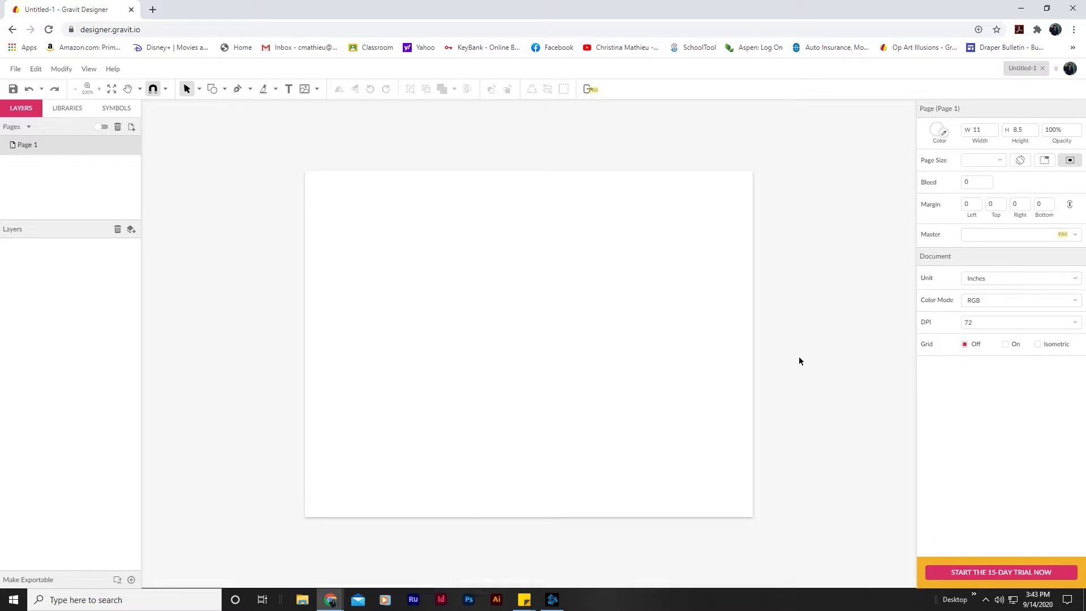
click(1078, 326)
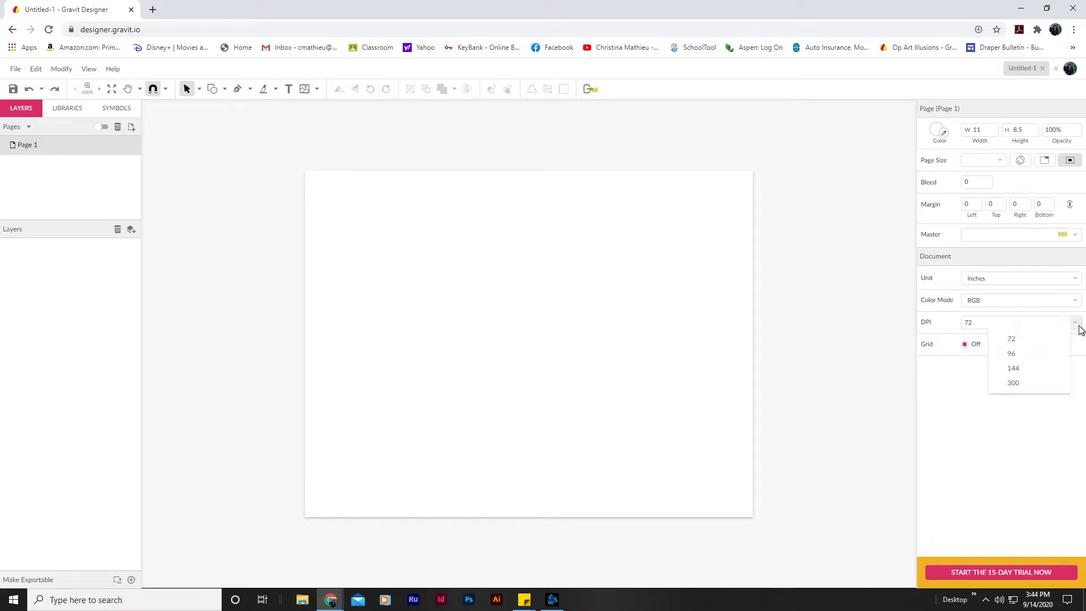
click(1024, 383)
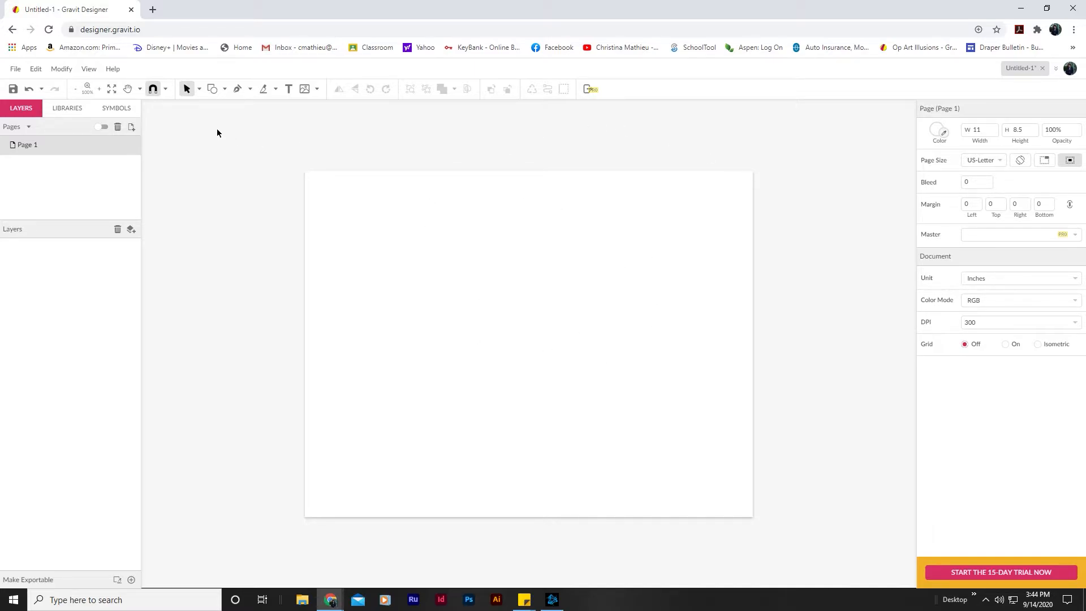
Choose the Rectangle tool and set its fill colour to black (#000000).
click(212, 89)
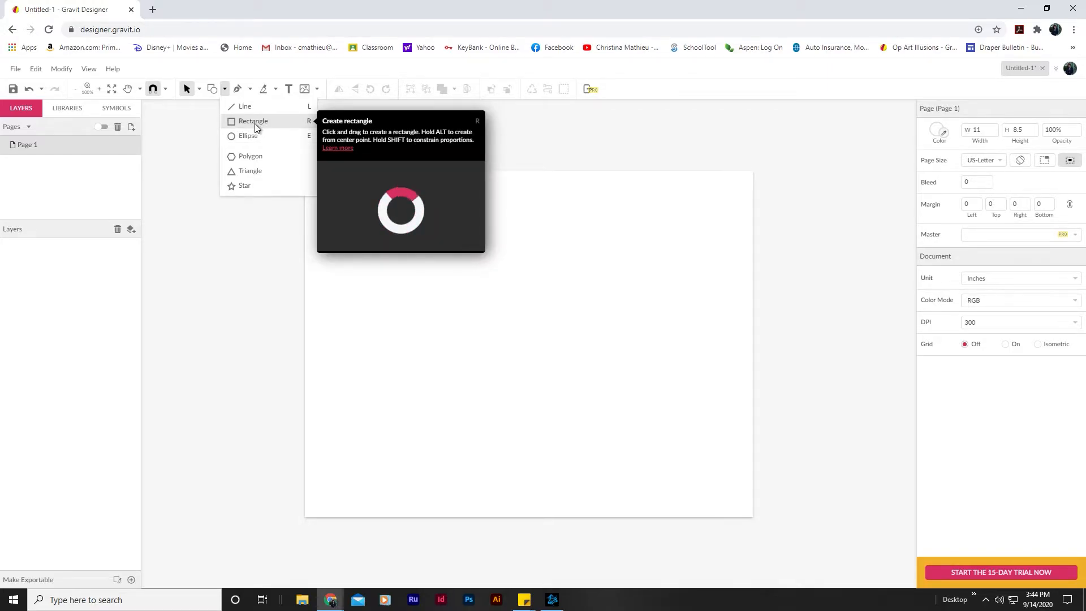
click(240, 120)
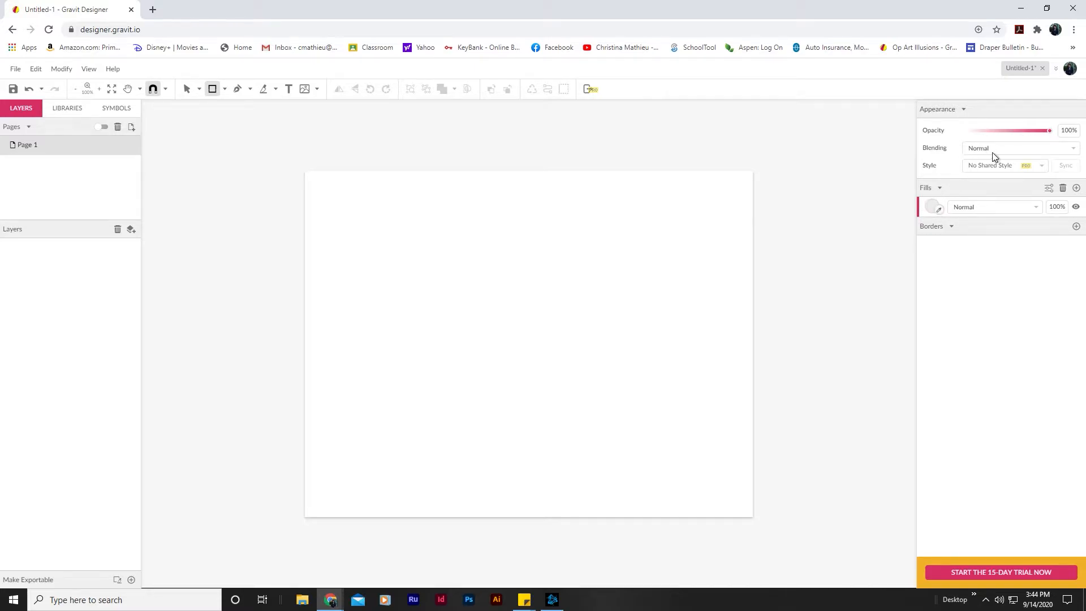
click(931, 208)
drag(946, 140, 936, 182)
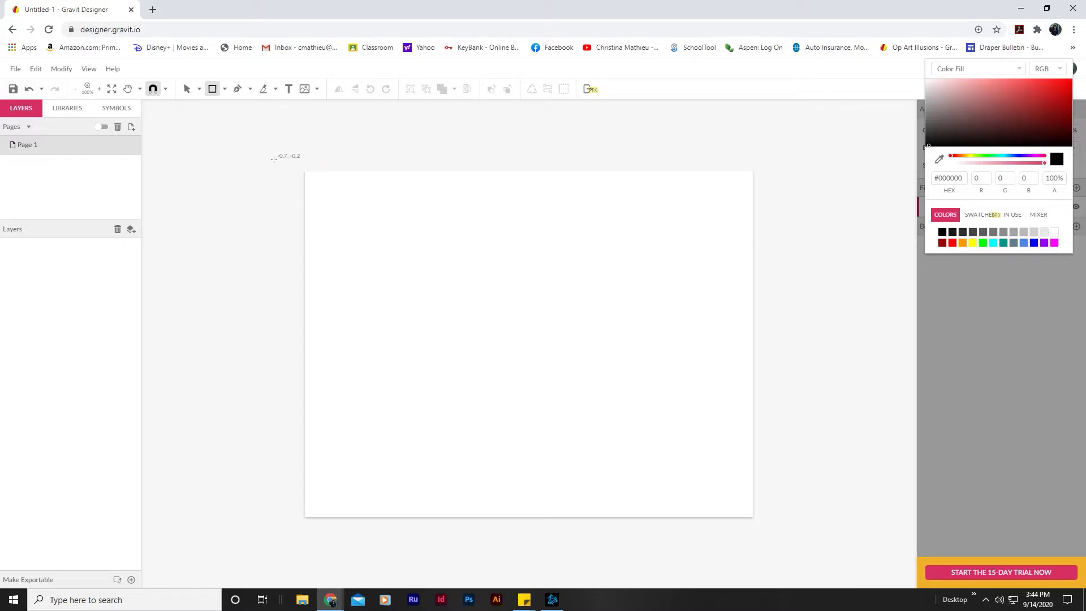
click(307, 171)
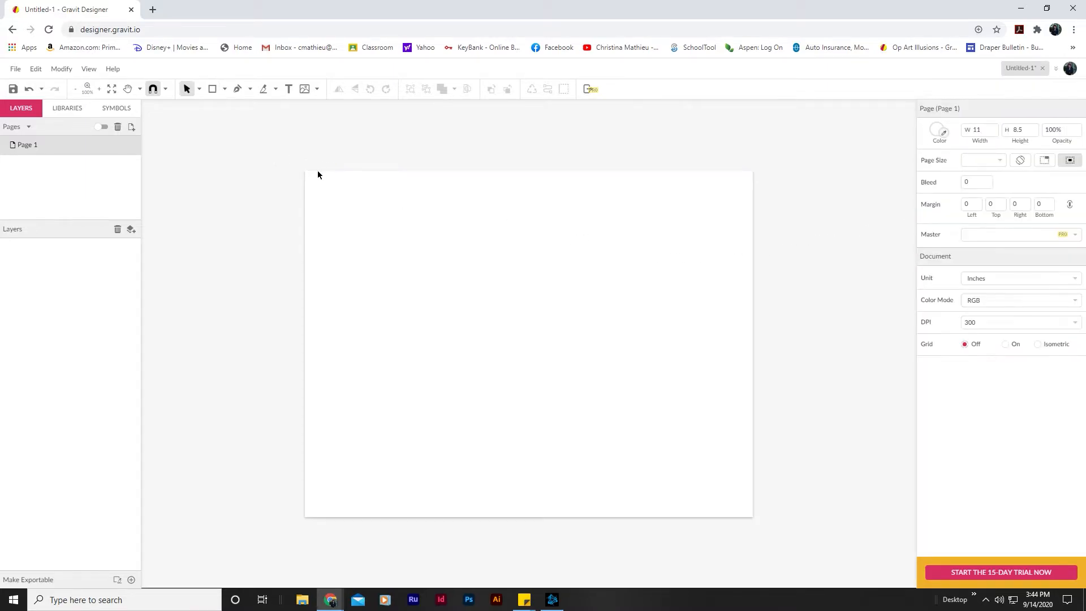
Draw a full-height black rectangle about 1.19 in wide, starting about 0.2 in from the page's left edge.
click(209, 92)
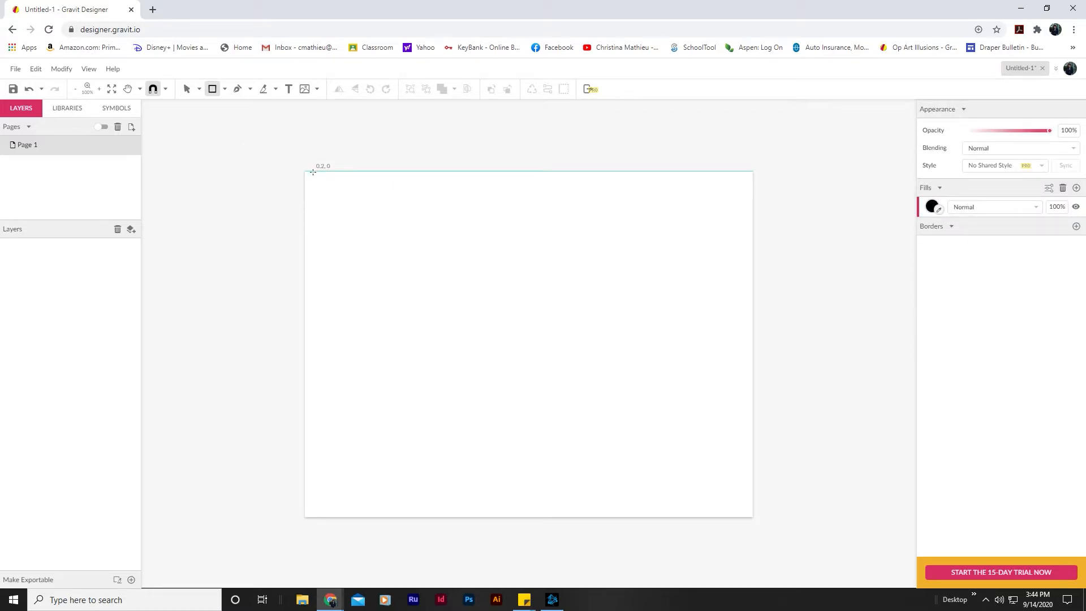
drag(313, 171, 361, 516)
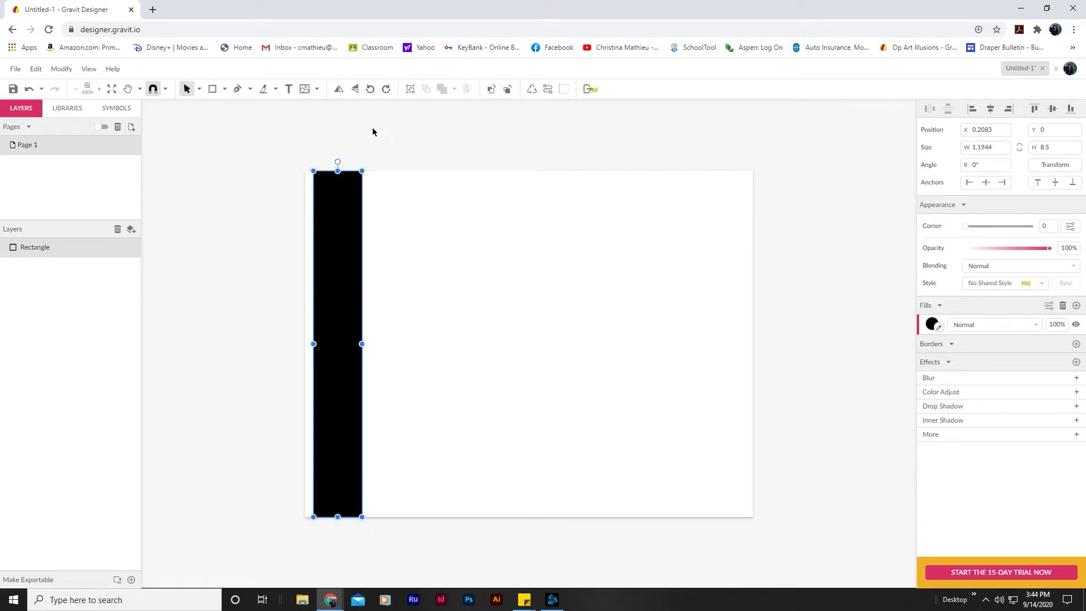
click(365, 168)
Draw three more full-height black rectangles to the right of the first, each narrower than the last, with thin white gaps between them.
click(220, 91)
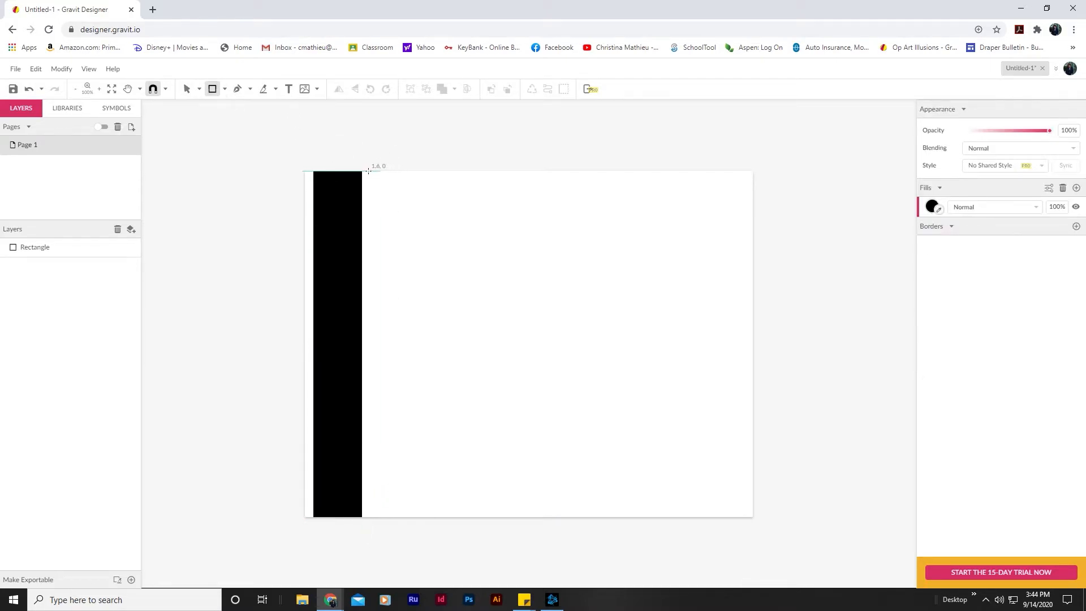
drag(368, 171, 403, 516)
click(213, 88)
drag(414, 171, 440, 516)
click(478, 153)
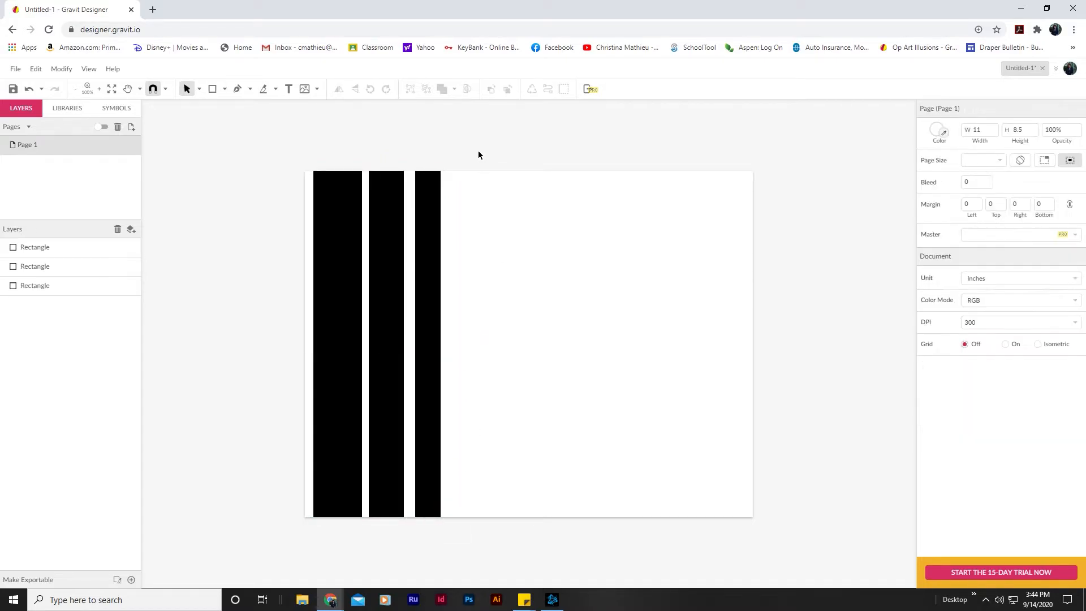
click(211, 89)
drag(447, 170, 461, 517)
click(277, 110)
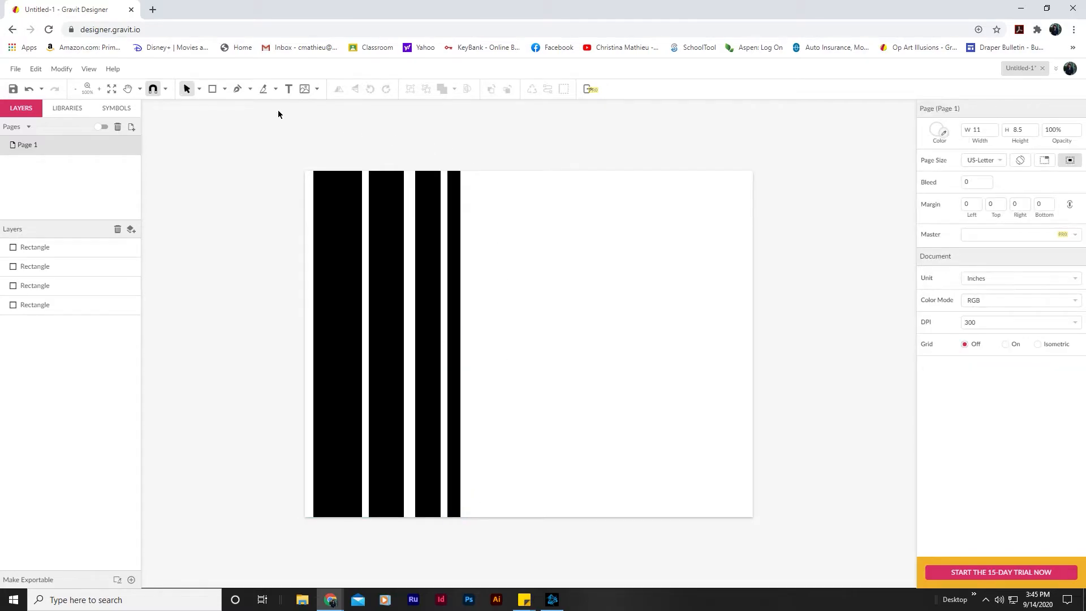
Add a fifth full-height black stripe about 0.18 in wide and nudge it left to about X 3.92 in.
click(212, 88)
drag(467, 171, 474, 517)
key(Left)
key(Left)
key(Left)
key(Left)
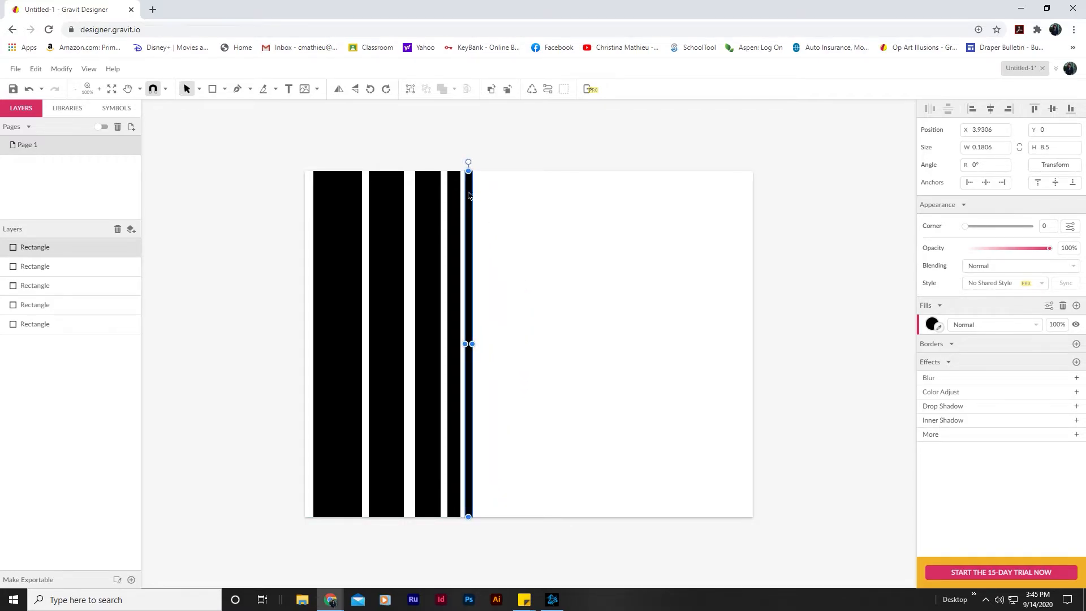
key(Left)
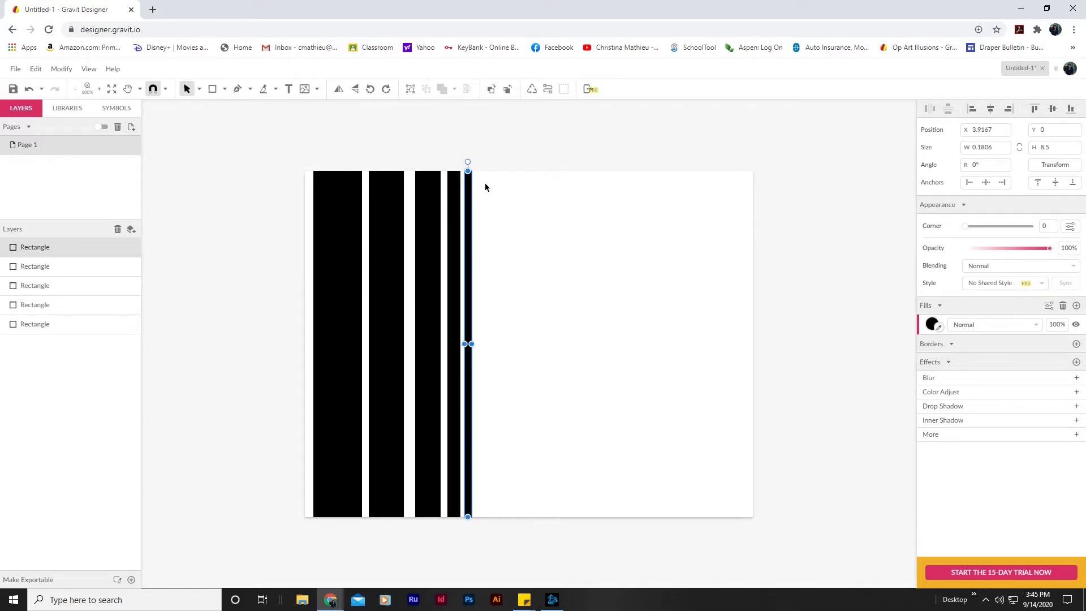
Add a sixth full-height black stripe about 0.11 in wide and nudge it left to about X 4.17 in.
click(213, 90)
drag(483, 170, 489, 518)
drag(488, 517, 487, 517)
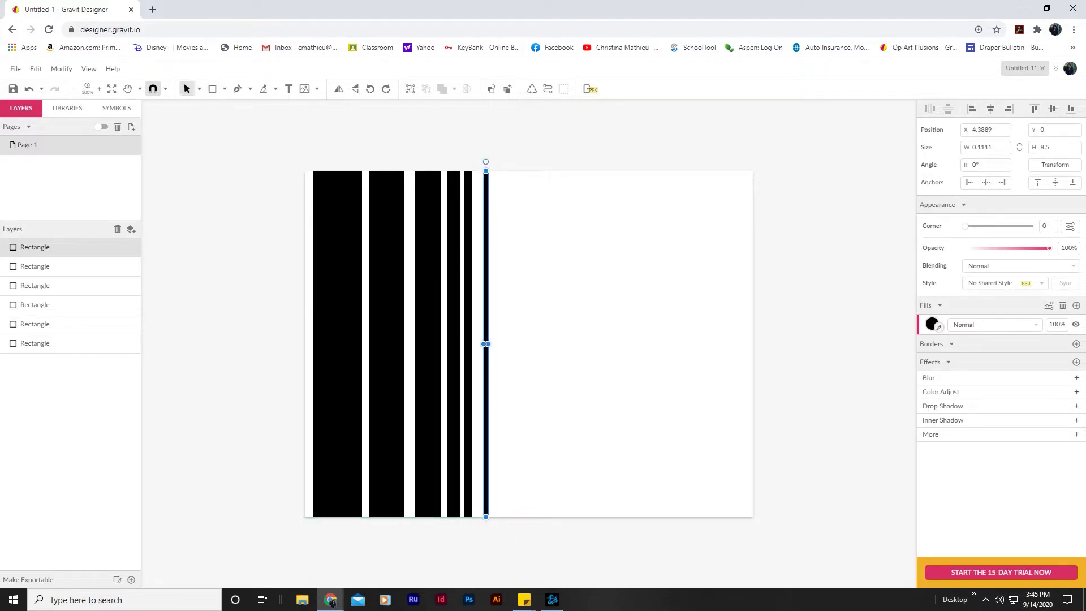
key(Left)
key(Left)
key(Left)
key(Left)
key(Left)
key(Left)
key(Left)
key(Left)
key(Left)
key(Left)
key(Left)
key(Left)
key(Left)
key(Left)
key(Left)
key(Left)
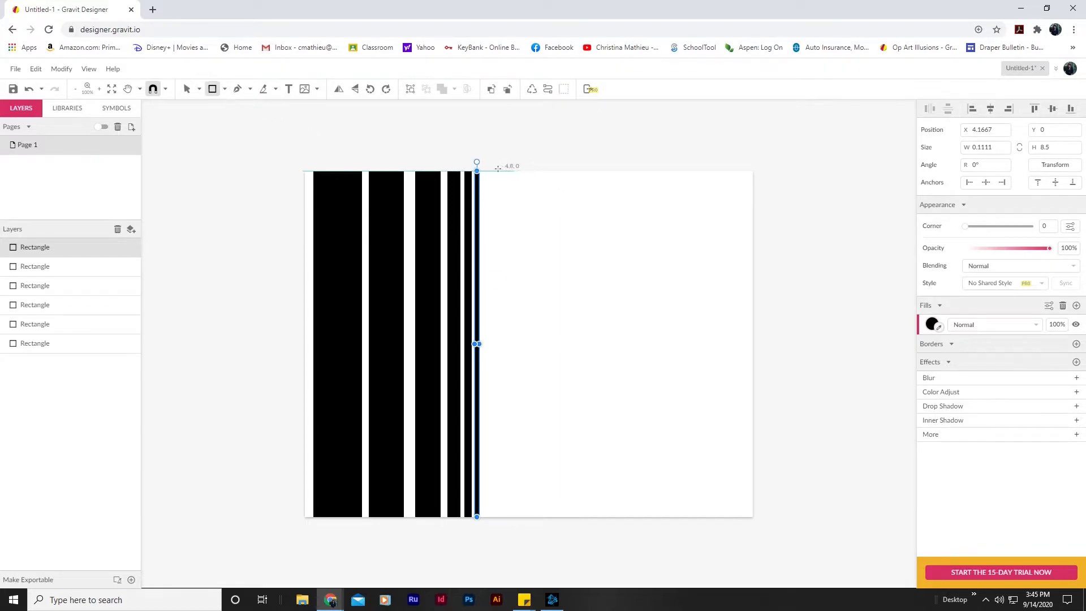
Add a seventh full-height black stripe about 0.08 in wide and nudge it beside the previous one at about X 4.32 in.
drag(495, 170, 497, 518)
key(Left)
key(Left)
key(Left)
key(Left)
key(Left)
key(Left)
key(Left)
key(Left)
key(Left)
key(Left)
key(Left)
key(Left)
key(Left)
key(Left)
key(Left)
key(Left)
key(Left)
key(Left)
key(Left)
key(Left)
key(Right)
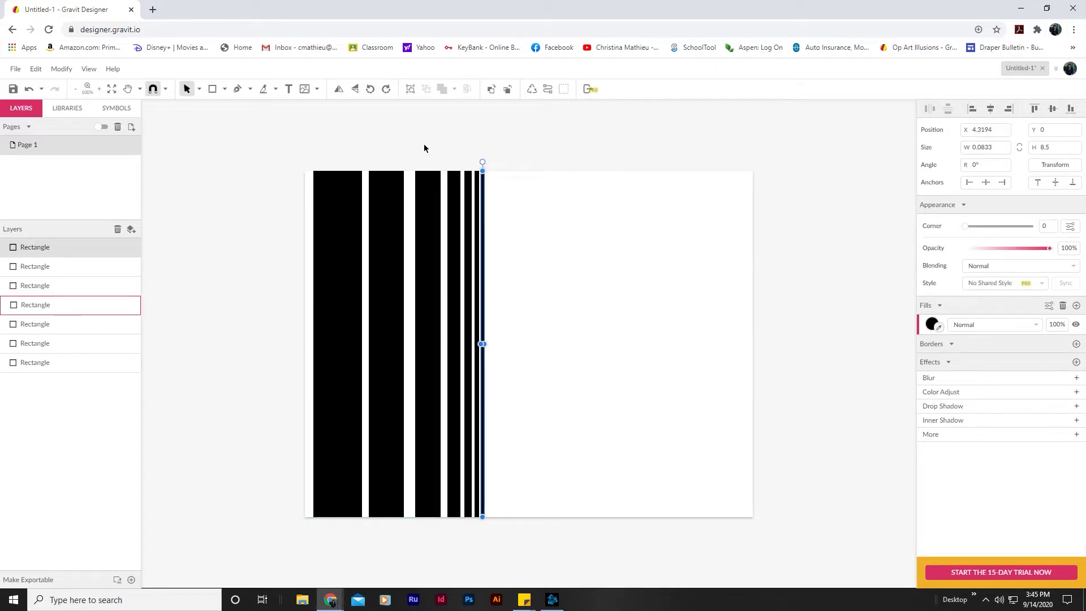
Add an eighth full-height black stripe about 0.04 in wide and nudge it left to about X 4.44 in.
click(213, 89)
drag(496, 171, 498, 517)
key(Left)
key(Left)
key(Left)
key(Left)
key(Left)
key(Left)
key(Left)
key(Left)
key(Left)
key(Left)
key(Left)
key(Left)
key(Left)
key(Left)
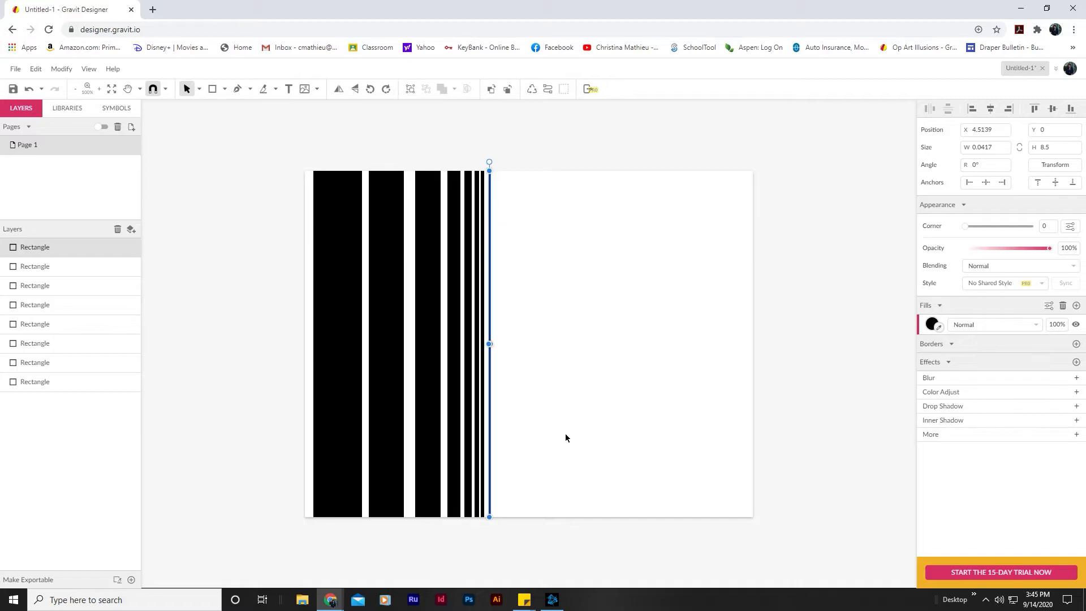
key(Left)
key(Left)
key(Left)
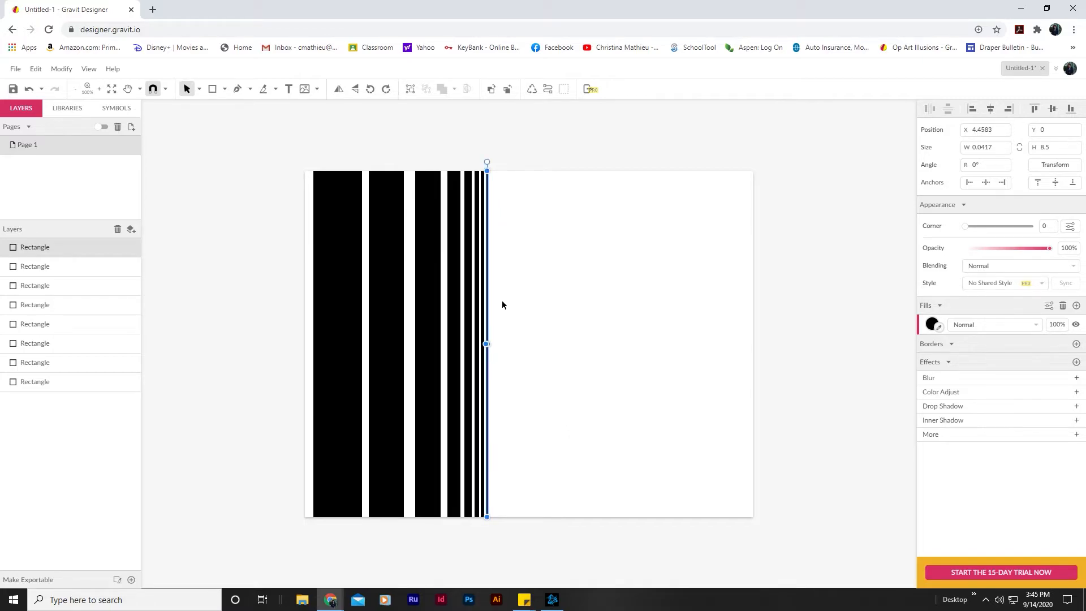
key(Left)
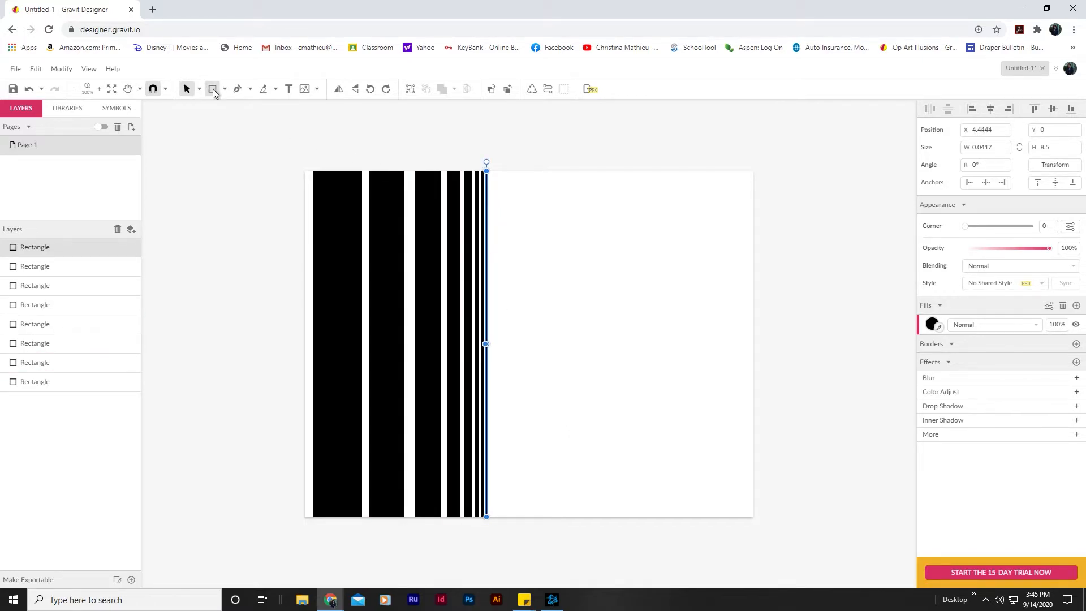
Add a ninth full-height black stripe about 0.03 in wide and nudge it left to about X 4.54 in.
drag(501, 171, 502, 517)
key(Left)
key(Left)
key(Left)
key(Left)
key(Left)
key(Left)
key(Left)
key(Left)
key(Left)
key(Left)
key(Left)
key(Left)
key(Left)
key(Left)
key(Left)
key(Left)
key(Left)
key(Left)
key(Left)
key(Left)
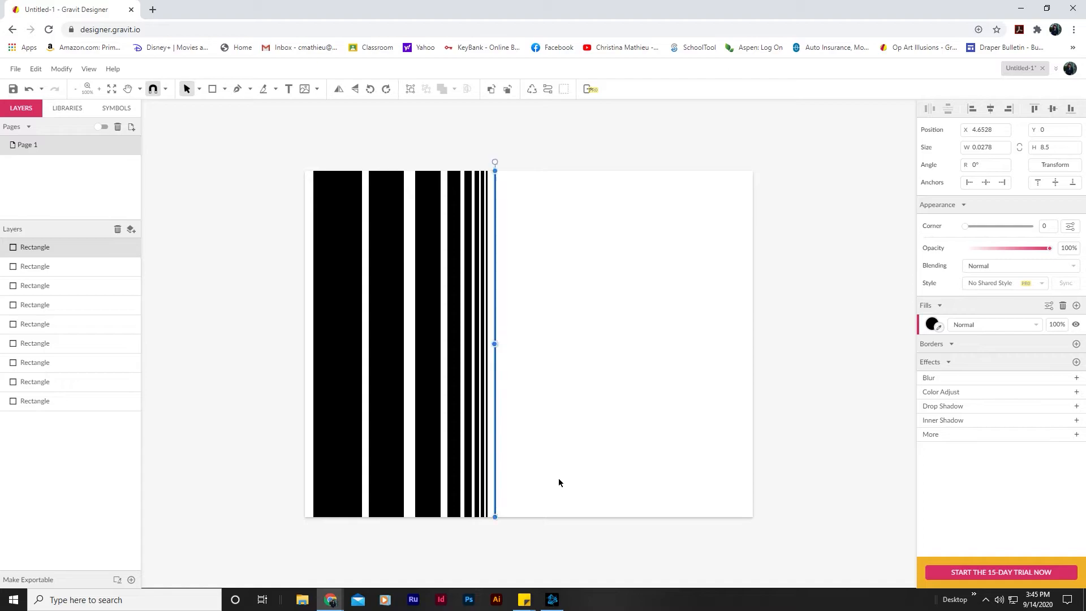
key(Left)
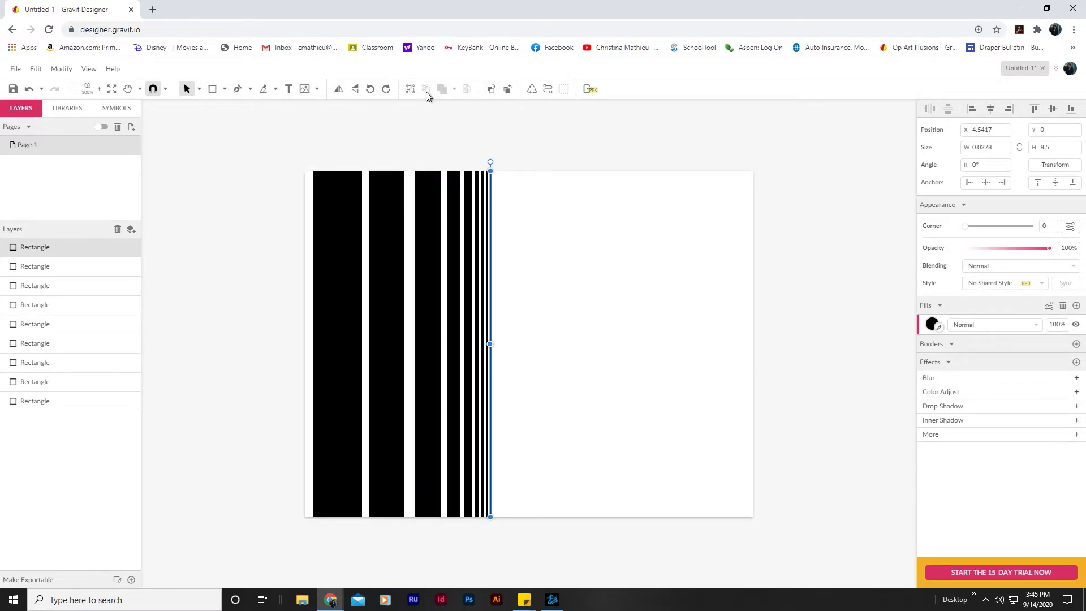
Add a tenth full-height black stripe about 0.03 in wide and nudge it left to about X 4.64 in.
click(212, 89)
drag(502, 170, 504, 517)
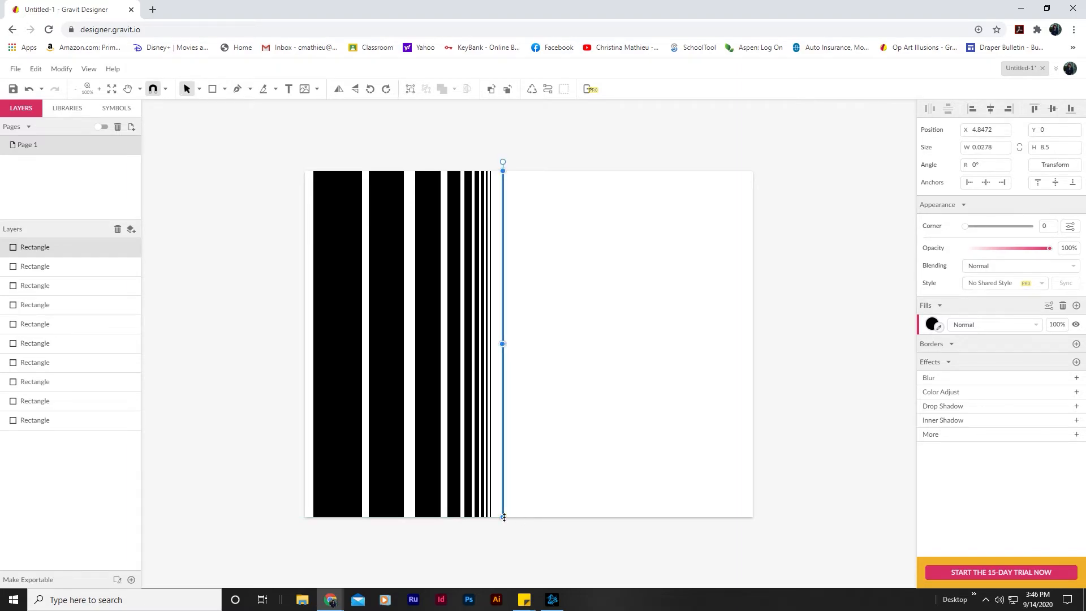
key(Left)
key(Left)
key(Left)
key(Left)
key(Left)
key(Left)
key(Left)
key(Left)
key(Left)
key(Left)
key(Left)
key(Left)
key(Left)
key(Left)
key(Left)
key(Left)
key(Left)
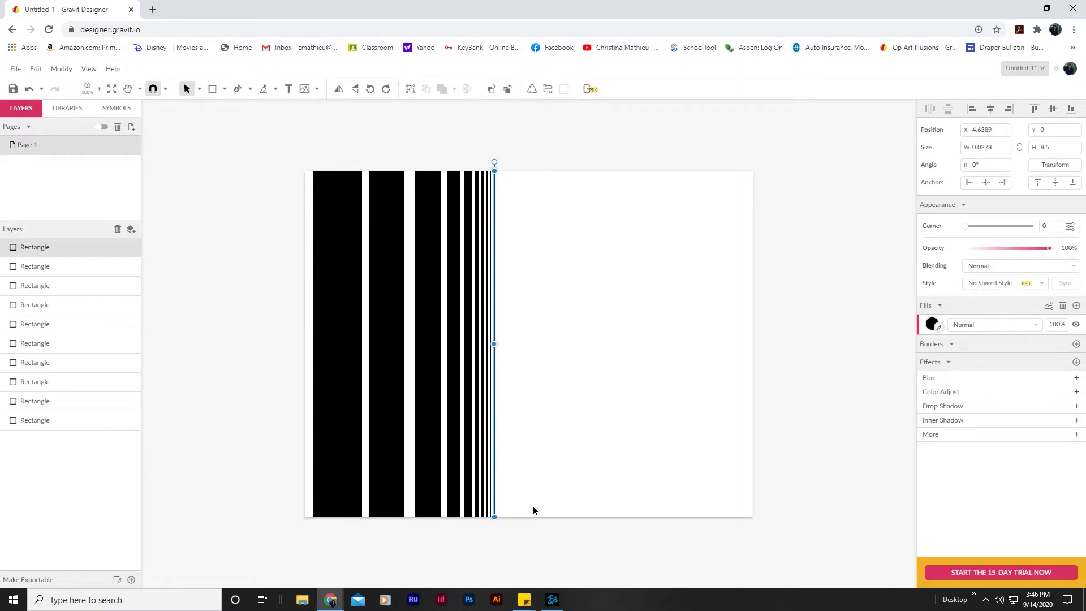
Add an eleventh full-height black stripe about 0.01 in wide and nudge it left to about X 4.66 in.
click(211, 91)
drag(511, 171, 511, 517)
key(Left)
key(Left)
key(Left)
key(Left)
key(Left)
key(Left)
key(Left)
key(Left)
key(Left)
key(Left)
key(Left)
key(Left)
key(Left)
key(Left)
key(Left)
key(Left)
key(Left)
key(Left)
key(Left)
key(Left)
key(Left)
key(Left)
key(Left)
key(Left)
key(Left)
key(Left)
key(Left)
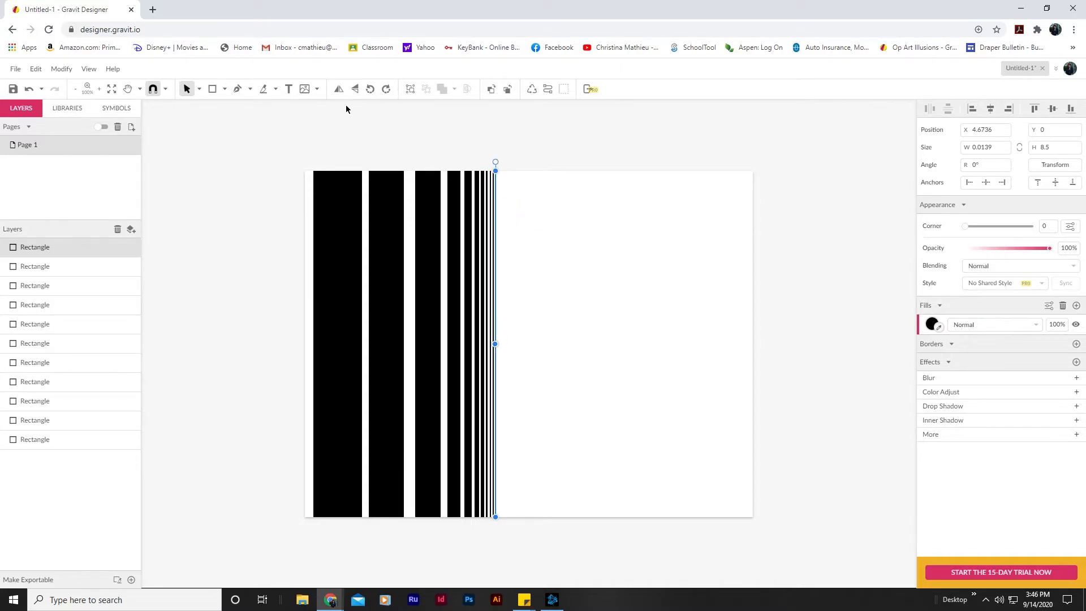
key(Left)
Add a twelfth full-height black stripe about 0.03 in wide and nudge it left to about X 4.74 in.
click(213, 88)
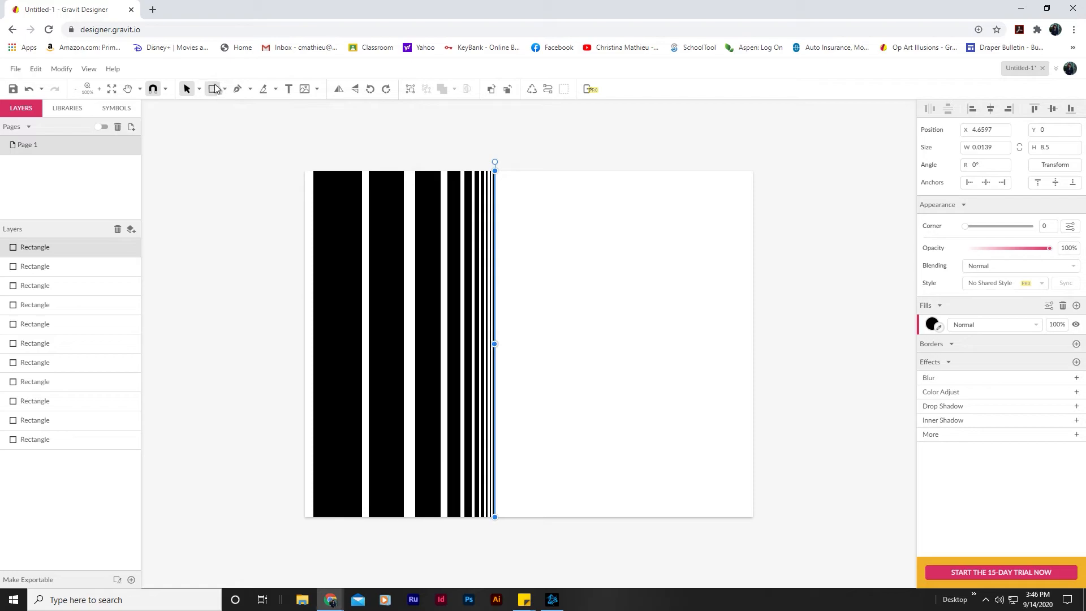
mouse_move(521, 170)
mouse_down()
mouse_move(537, 497)
mouse_move(522, 516)
mouse_up()
key(Left)
key(Left)
key(Left)
key(Left)
key(Left)
key(Left)
key(Left)
key(Left)
key(Left)
key(Left)
key(Left)
key(Left)
key(Left)
key(Left)
key(Left)
key(Left)
key(Left)
key(Left)
key(Left)
key(Left)
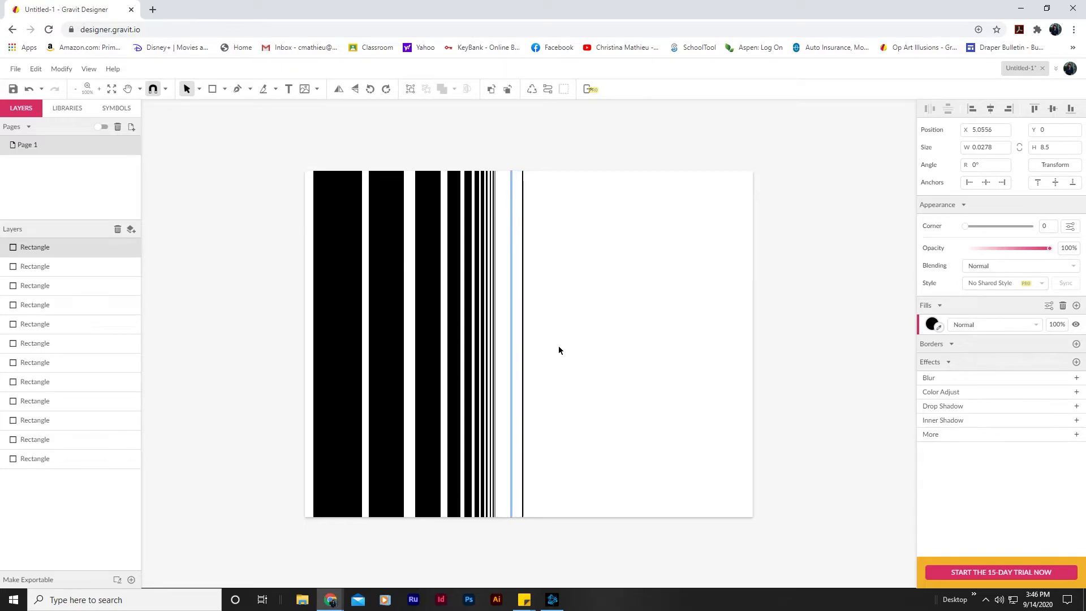
key(Left)
key(Left)
key(Left)
key(Left)
key(Left)
key(Left)
key(Left)
key(Left)
key(Left)
key(Left)
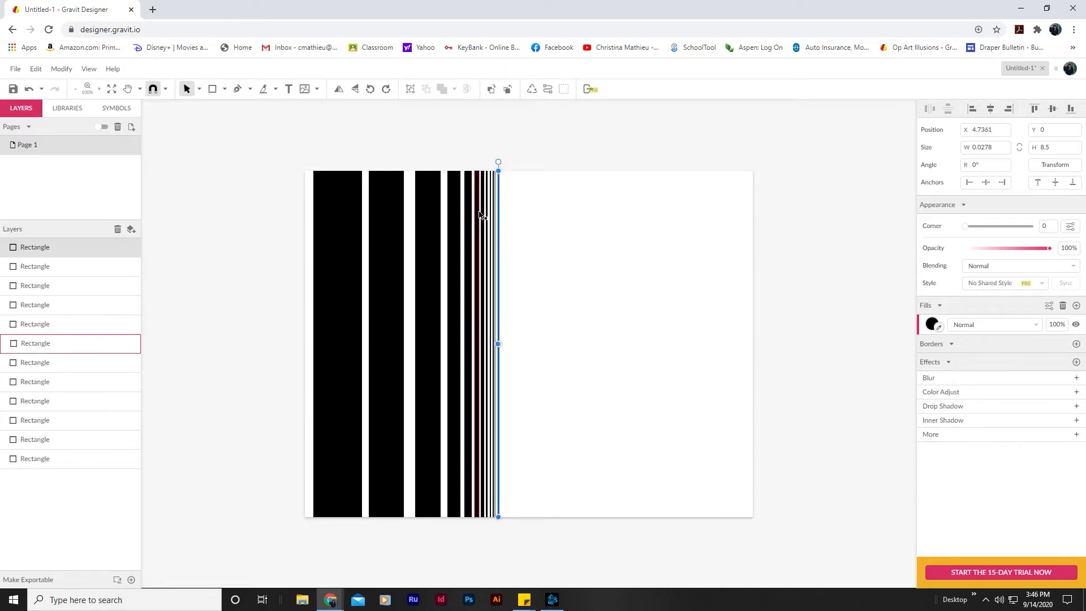
Duplicate all twelve stripes and place the copy on the blank part of the page at about X 5.38 in.
click(237, 138)
drag(277, 148, 534, 292)
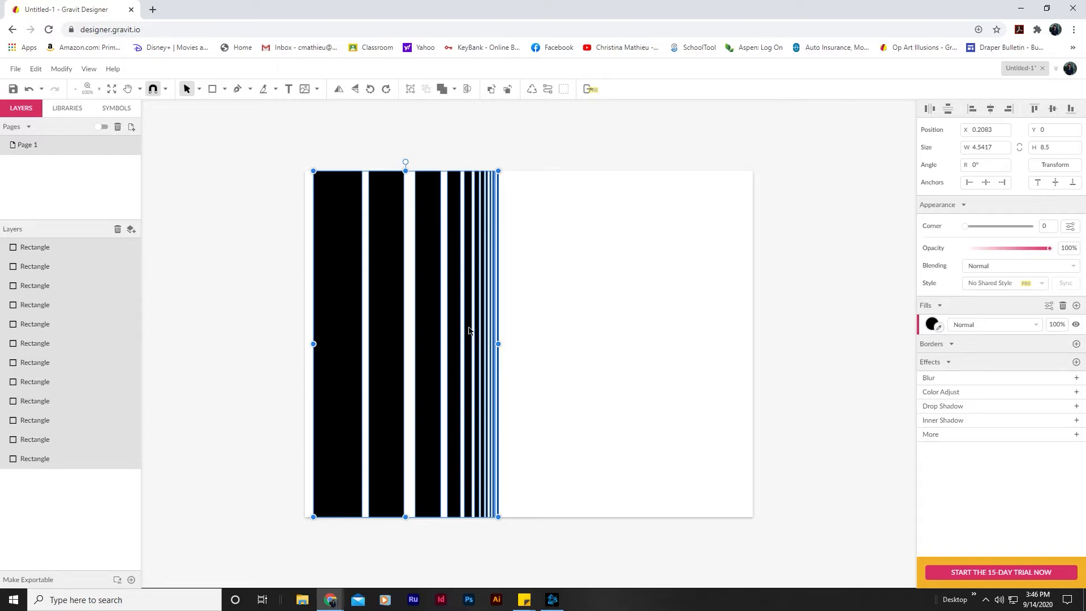
right_click(437, 319)
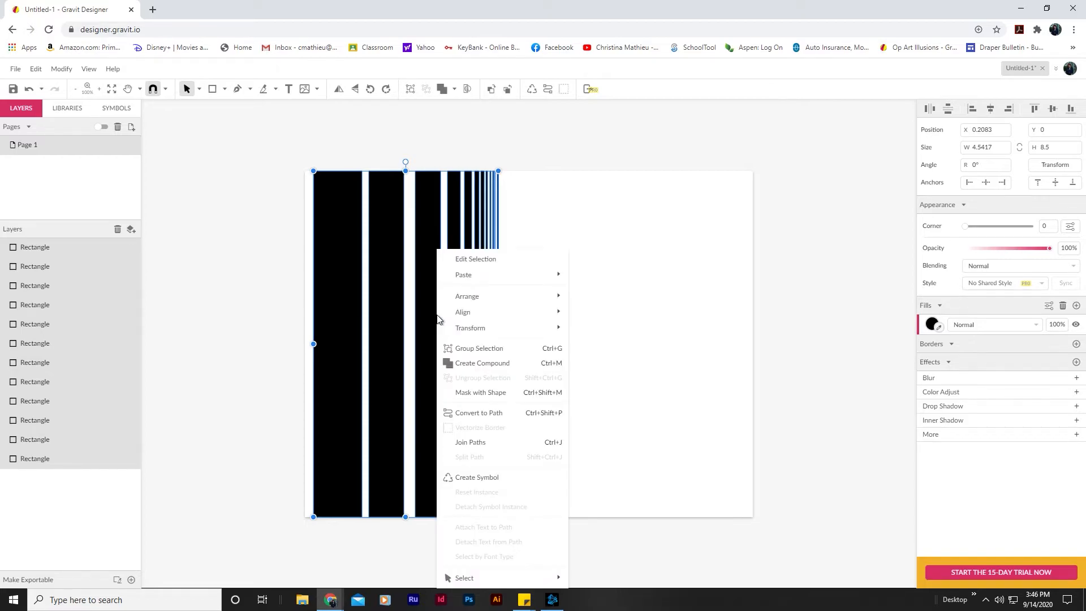
mouse_move(467, 277)
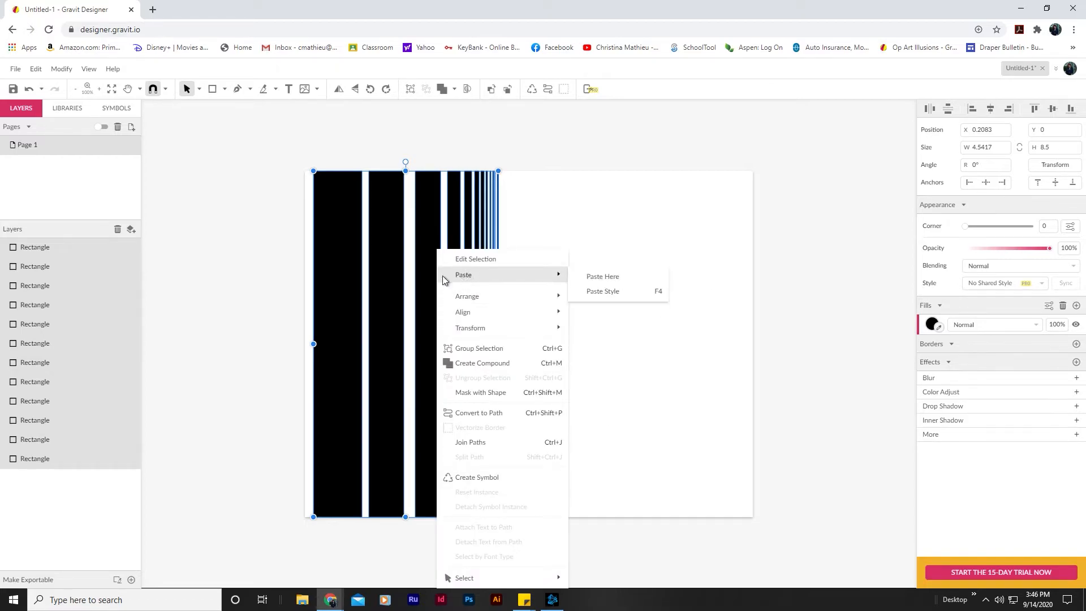
click(530, 148)
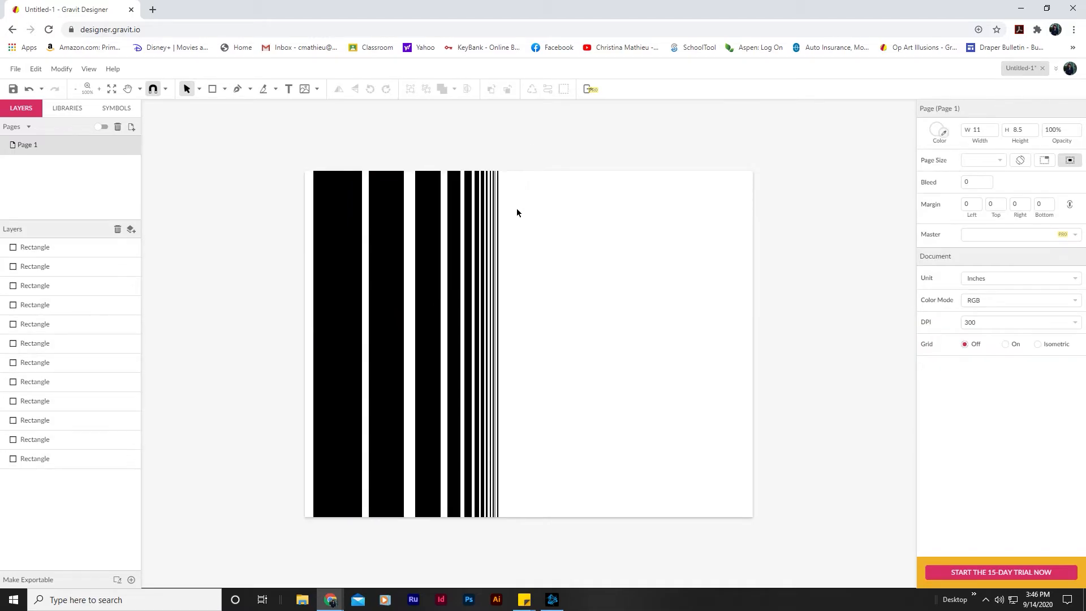
key(ctrl+v)
drag(393, 193, 602, 187)
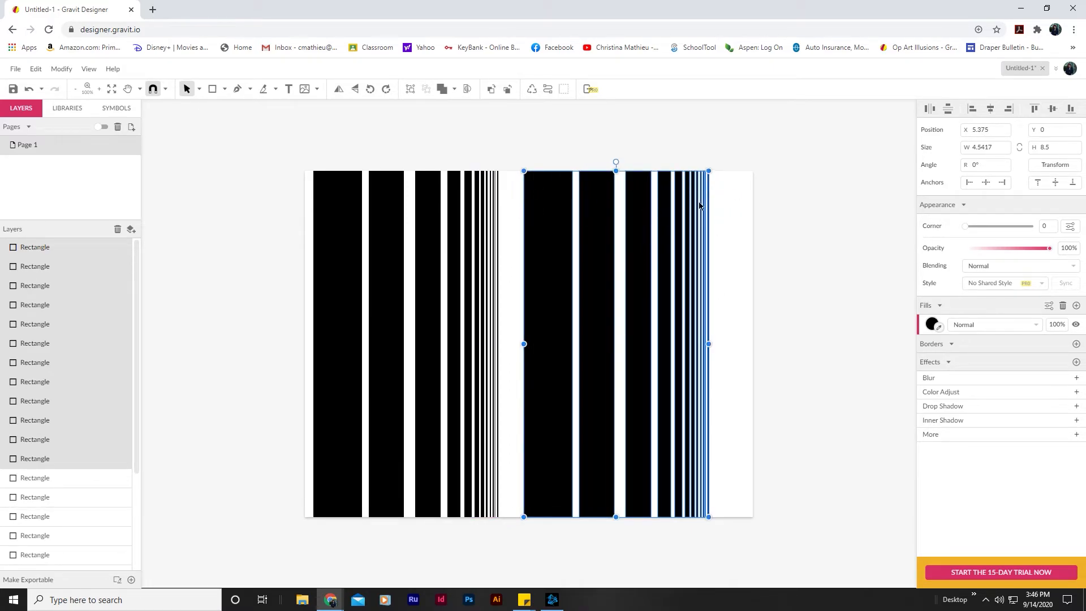
Rotate the copied set of stripes 180° so its thinnest stripes face the original set.
click(769, 176)
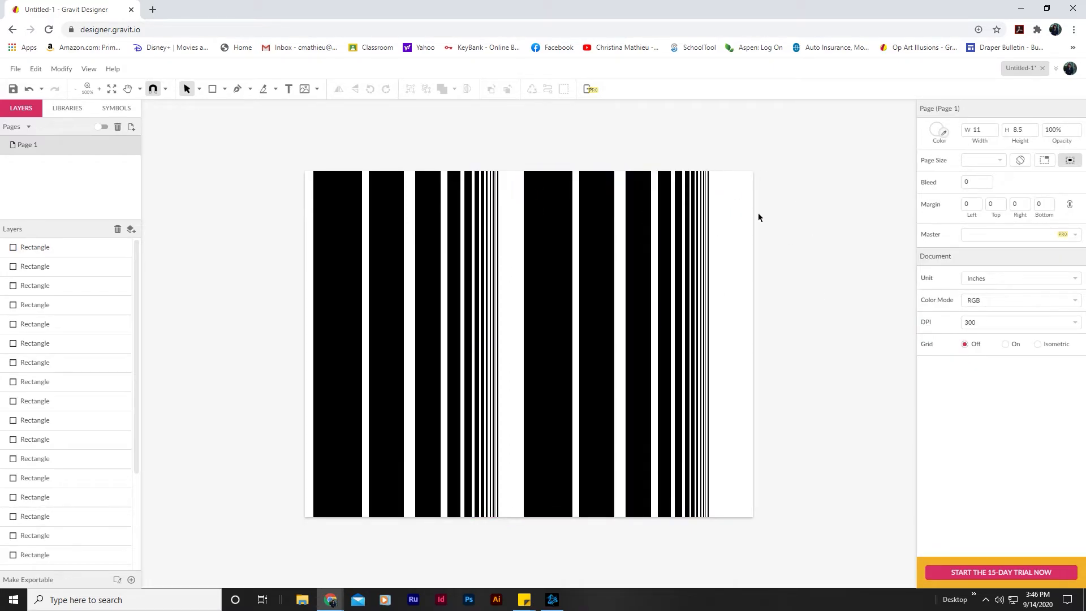
drag(531, 151, 728, 321)
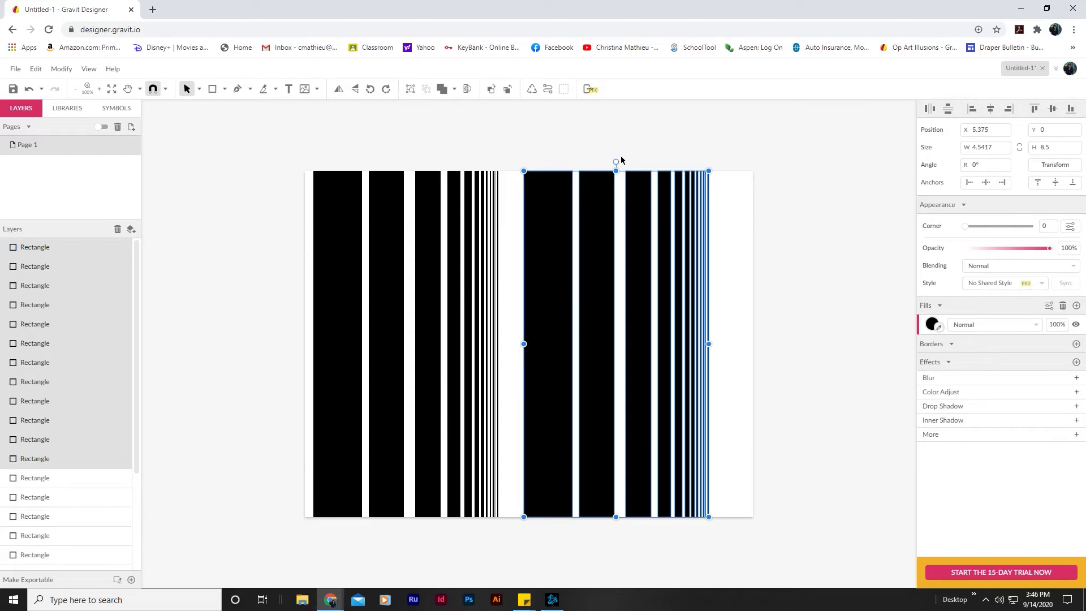
drag(615, 163, 617, 513)
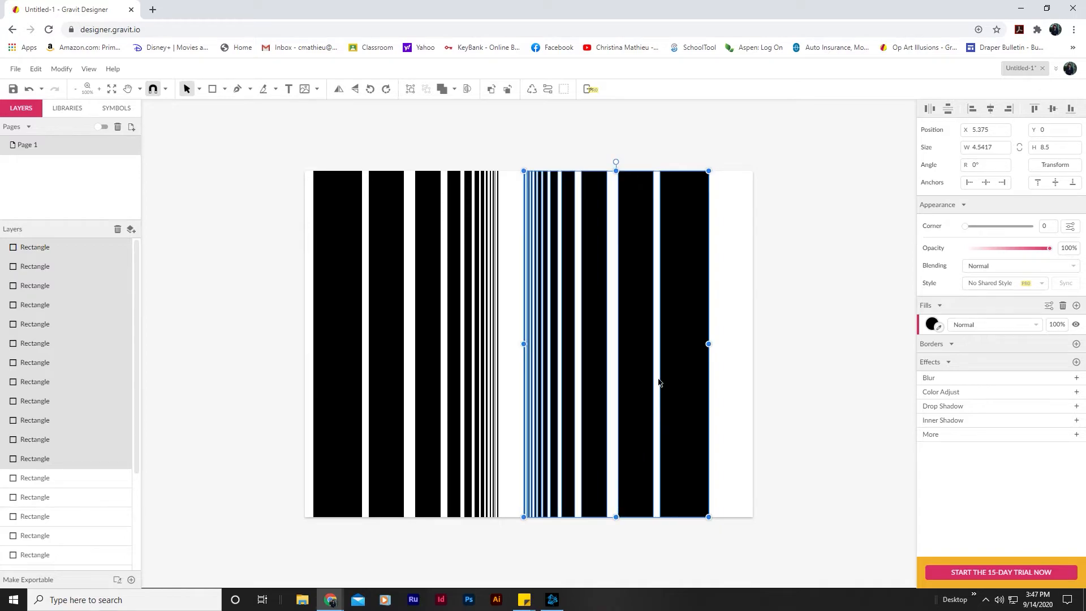
Nudge the rotated stripe set left against the original stripes, to about X 4.81 in.
key(Left)
key(Left)
key(Left)
key(Left)
key(Left)
key(Left)
key(Left)
key(Left)
key(Left)
key(Left)
key(Left)
key(Left)
key(Left)
key(Left)
key(Left)
key(Left)
key(Left)
key(Left)
key(Left)
key(Left)
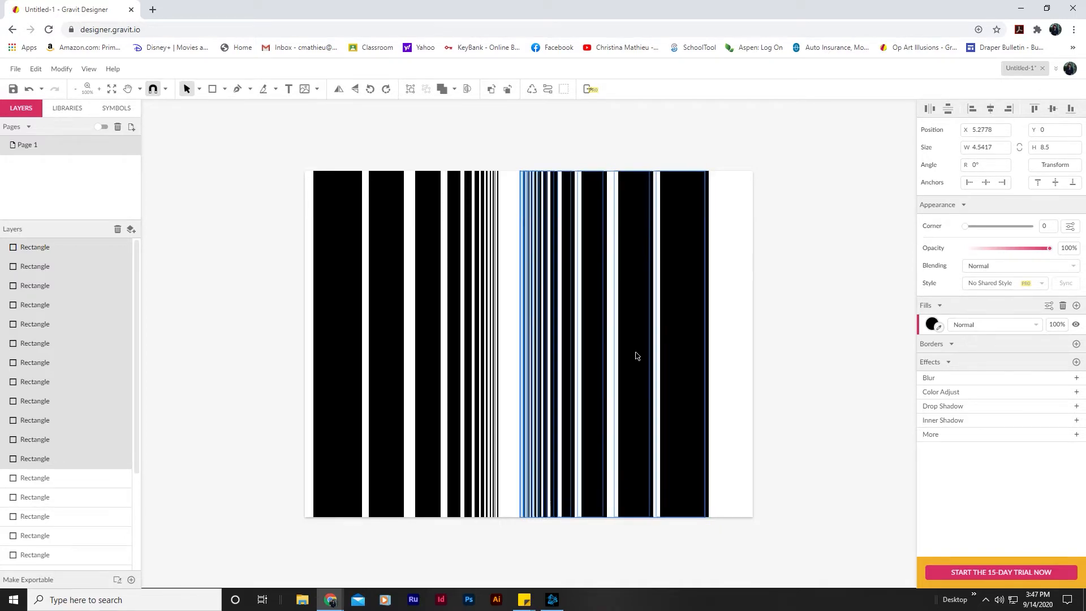
key(Left)
key(Left)
key(Left)
key(Left)
key(Left)
key(Left)
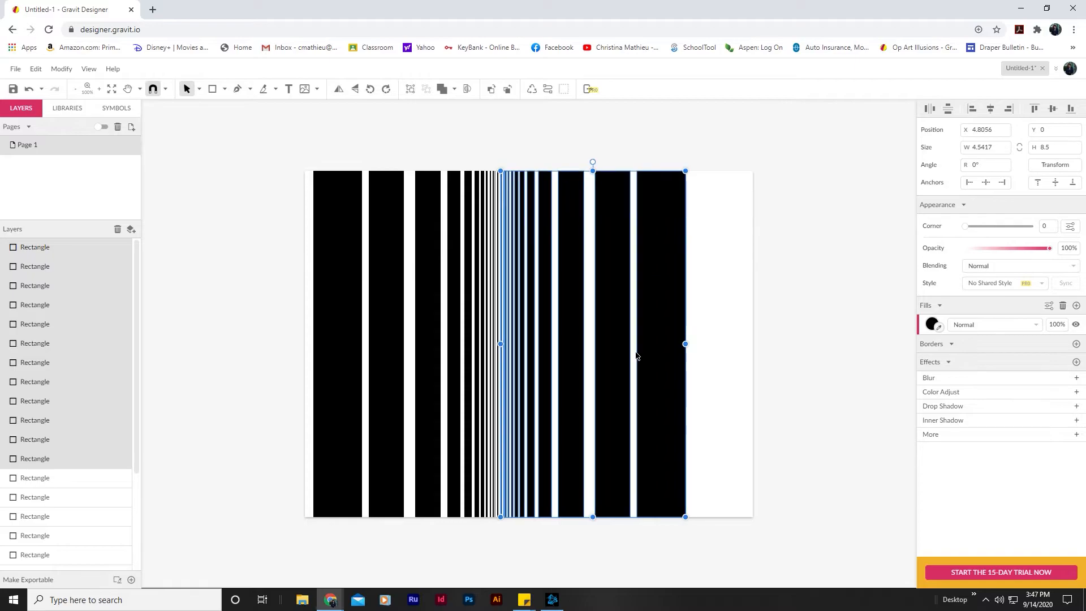
click(729, 262)
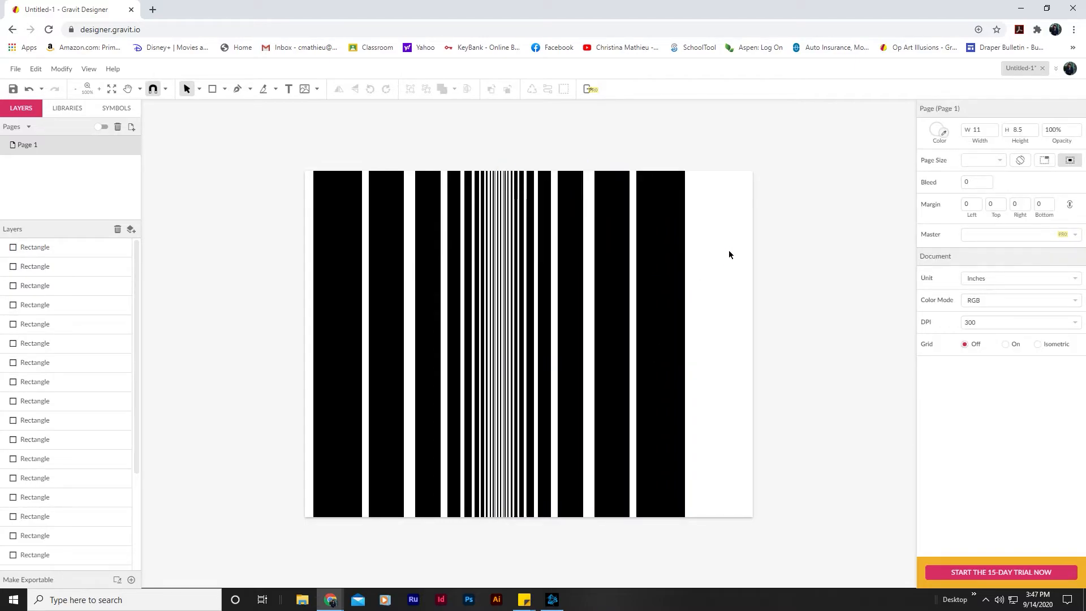
Draw a full-height black rectangle from a narrow gap after the last stripe to the page's right edge.
click(212, 89)
mouse_move(692, 171)
mouse_down()
mouse_move(783, 378)
mouse_move(780, 504)
mouse_move(752, 516)
mouse_up()
click(247, 159)
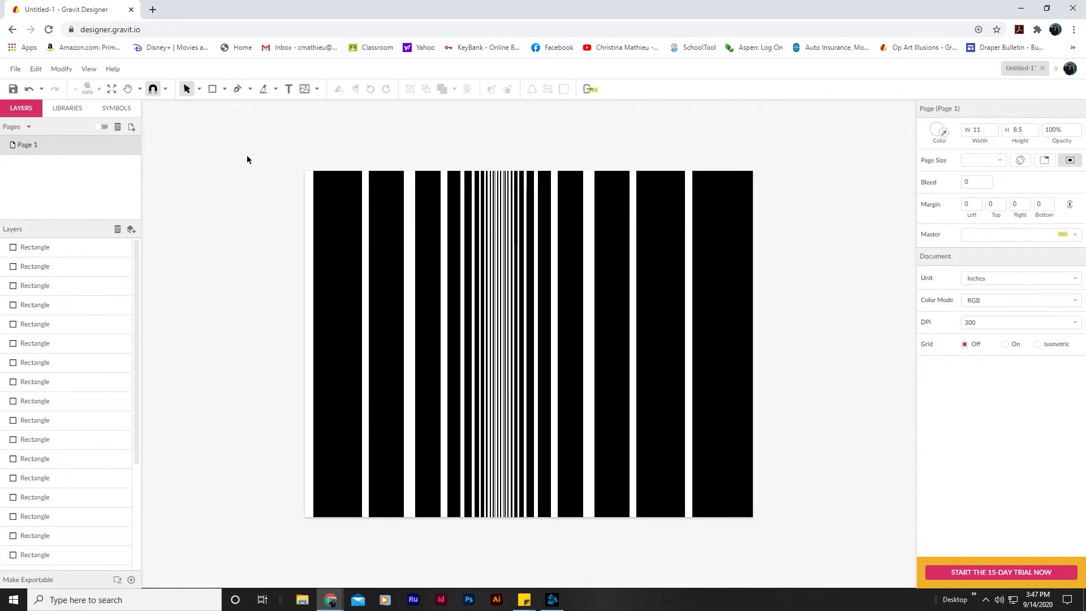
Draw a black bar 11 in wide and about 0.49 in high across the page's top edge and place a copy at Y 0.75 in.
click(212, 89)
mouse_move(305, 170)
mouse_down()
mouse_move(611, 228)
mouse_move(753, 191)
mouse_up()
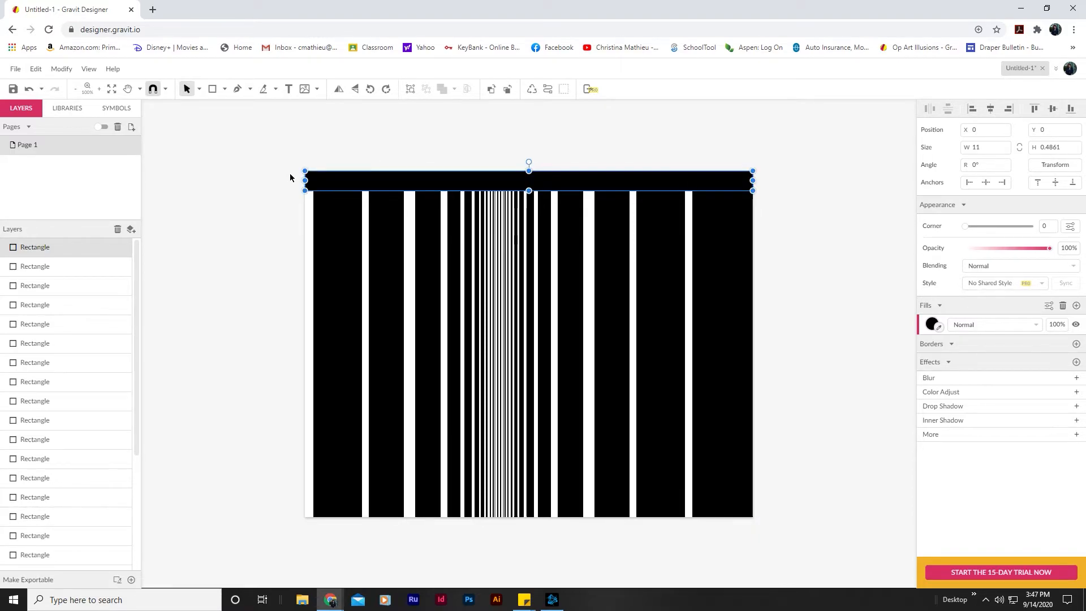
click(230, 173)
click(385, 181)
drag(384, 180, 385, 211)
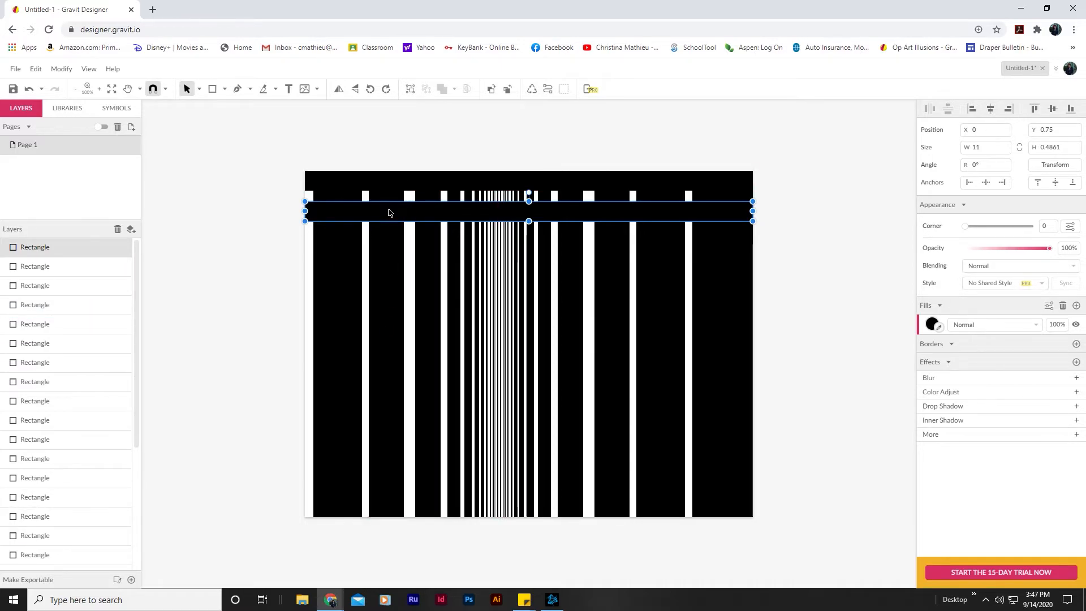
Paste nine more copies of the horizontal bar and space them roughly evenly down the page, the last at about Y 7.85 in.
right_click(389, 213)
mouse_move(416, 233)
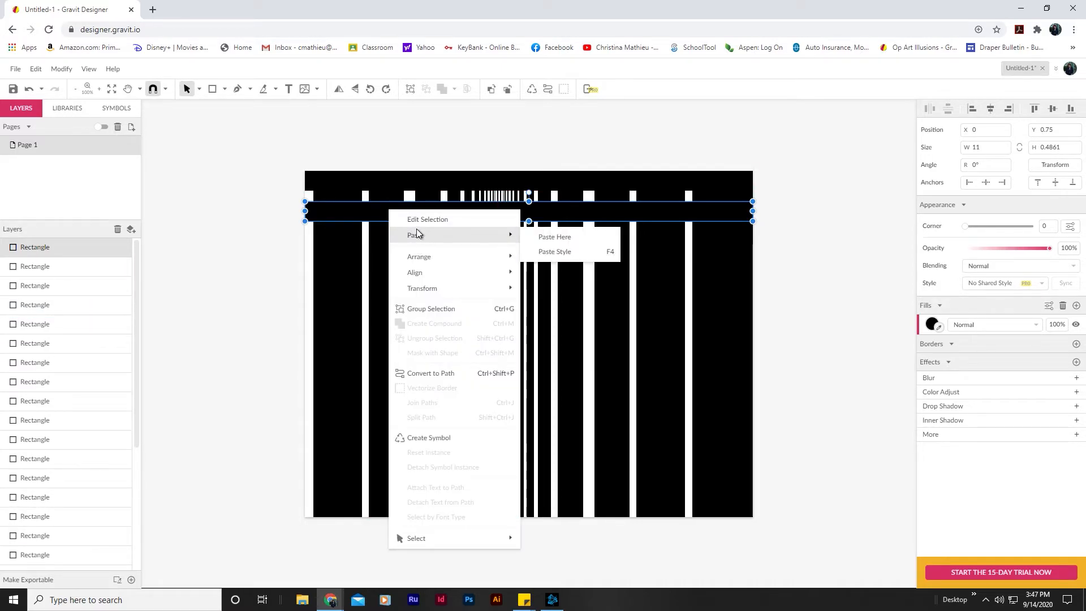
click(554, 237)
drag(424, 223, 343, 247)
key(ctrl+v)
drag(361, 180, 360, 268)
key(ctrl+v)
drag(360, 186, 361, 308)
key(ctrl+v)
drag(393, 185, 392, 338)
key(ctrl+v)
drag(395, 184, 395, 368)
key(ctrl+v)
drag(391, 182, 395, 407)
key(ctrl+v)
drag(400, 180, 398, 425)
key(ctrl+v)
drag(428, 195, 425, 468)
key(ctrl+v)
drag(410, 189, 408, 505)
Select all the vertical stripes and horizontal bars, and decline syncing the file to Gravit Cloud.
drag(276, 147, 802, 535)
click(249, 165)
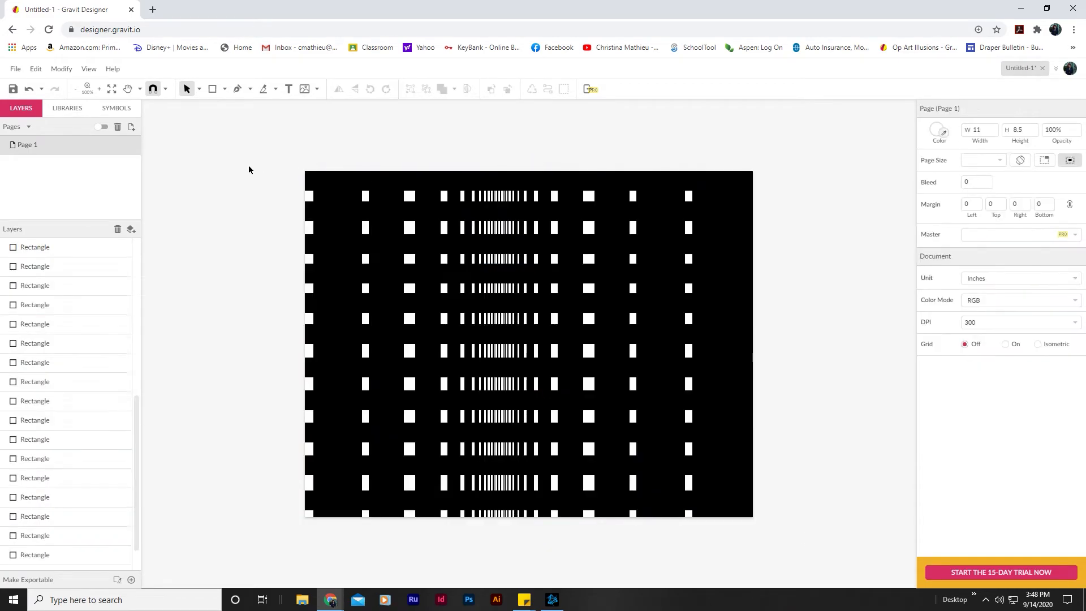
drag(287, 151, 794, 535)
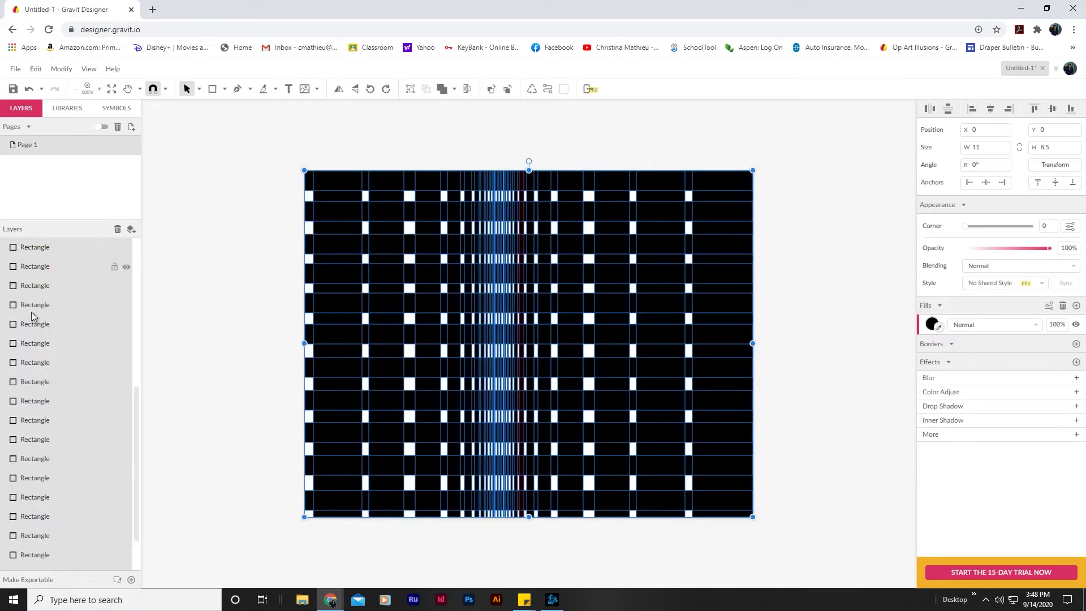
click(455, 90)
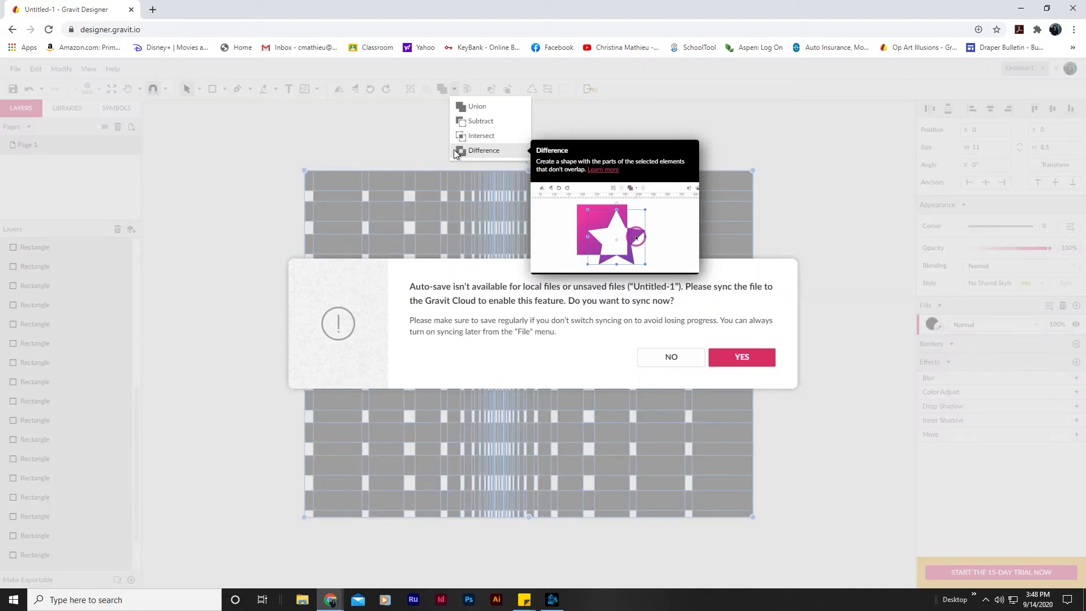
click(670, 359)
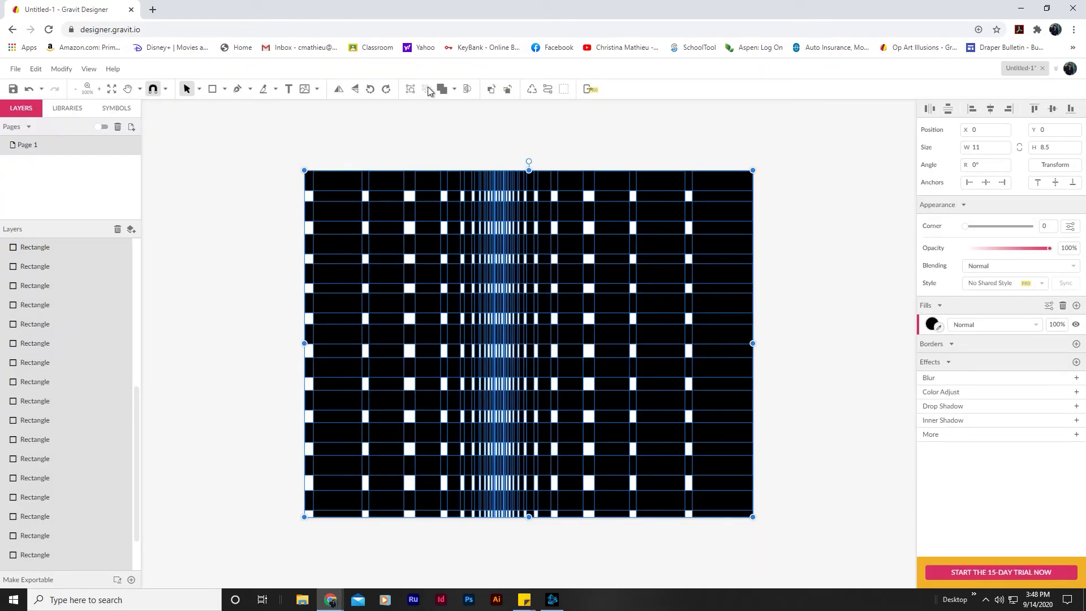
Try combining all the selected stripes and bars with Union, and with Difference instead, undoing each attempt.
click(443, 90)
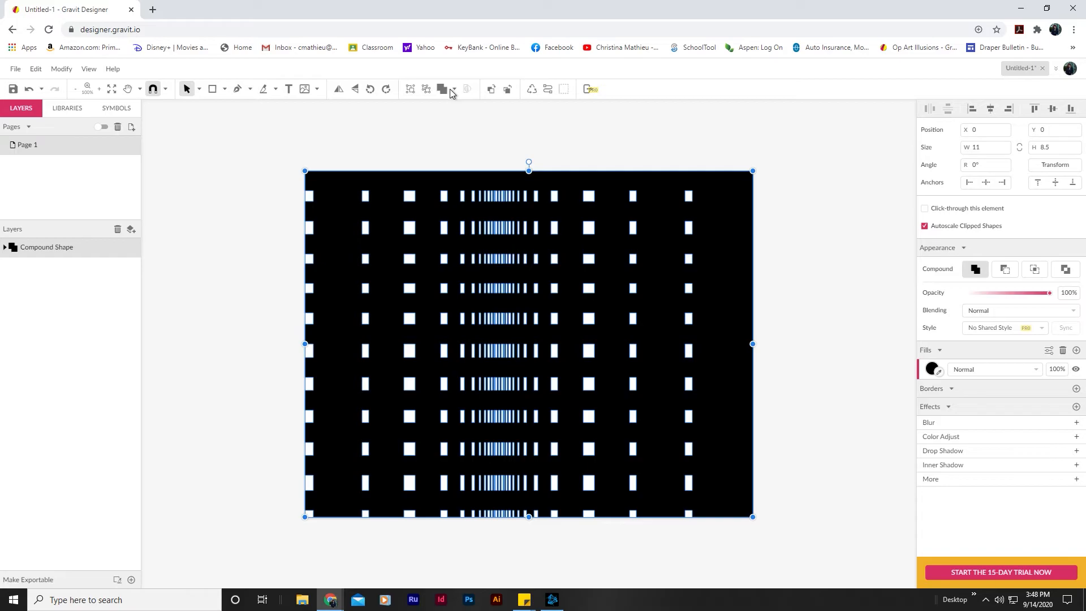
click(451, 90)
click(453, 89)
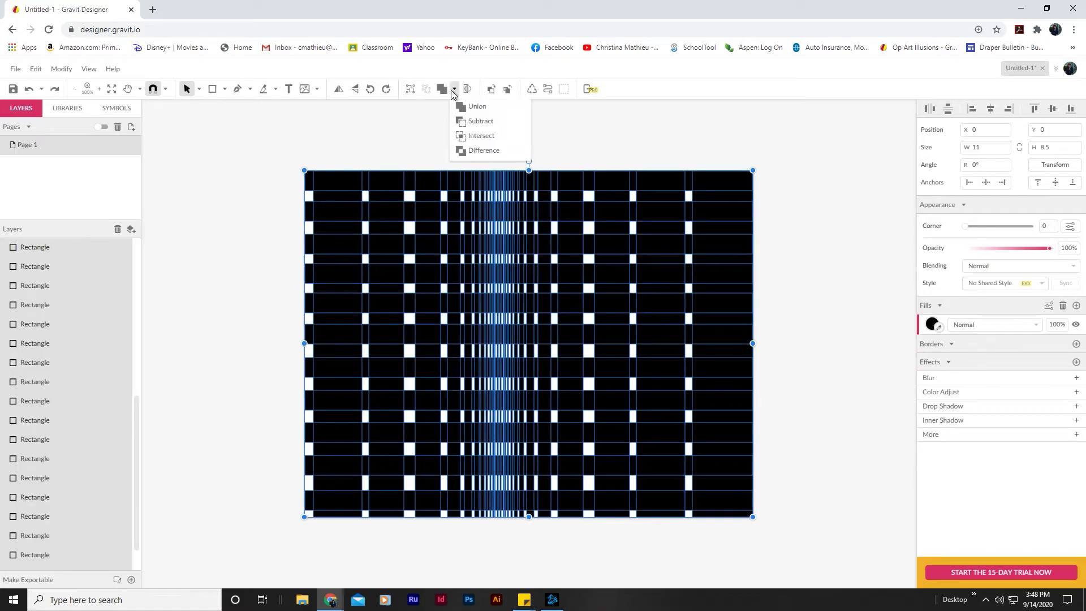
click(470, 151)
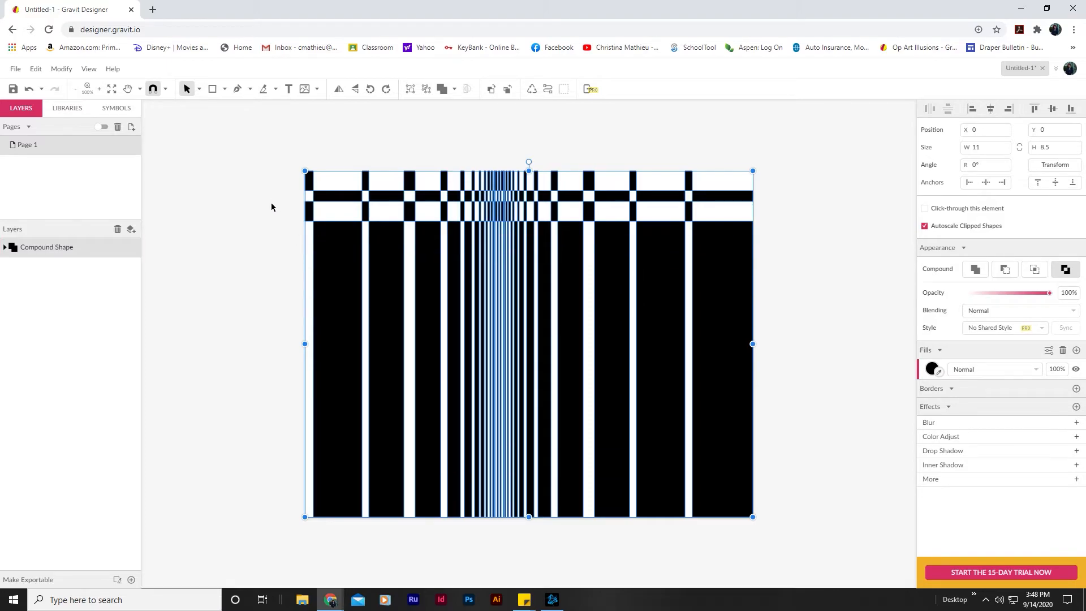
key(ctrl+shift+g)
Try combining the vertical stripes and only the top three horizontal bars with Difference.
drag(275, 147, 775, 243)
click(454, 89)
click(466, 153)
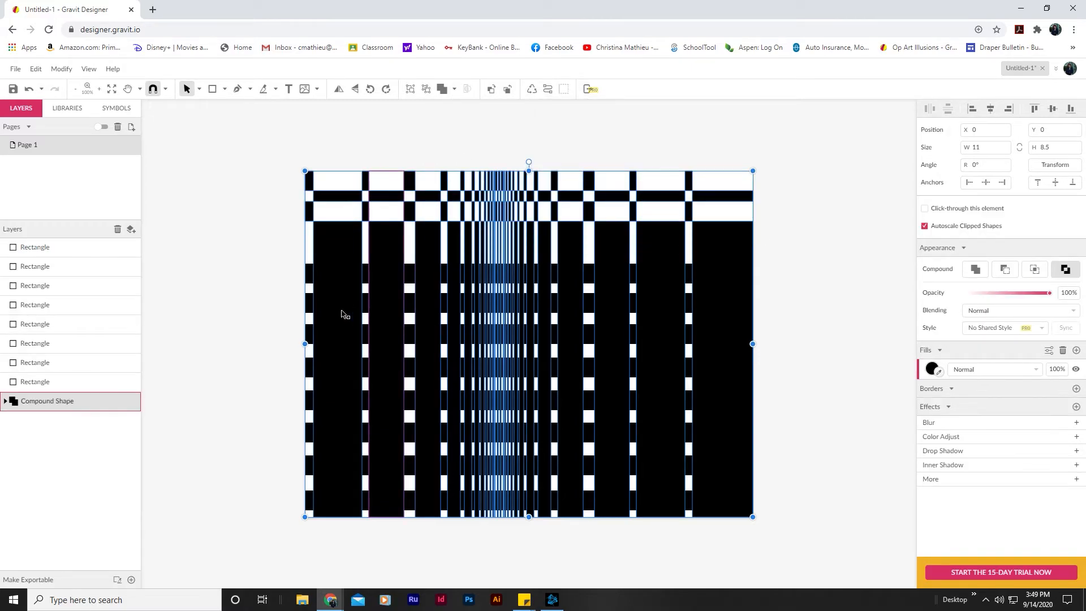
Try combining the compound shape and the next four horizontal bars with Difference, and undo the Difference operations.
drag(301, 281, 781, 371)
click(454, 89)
click(462, 150)
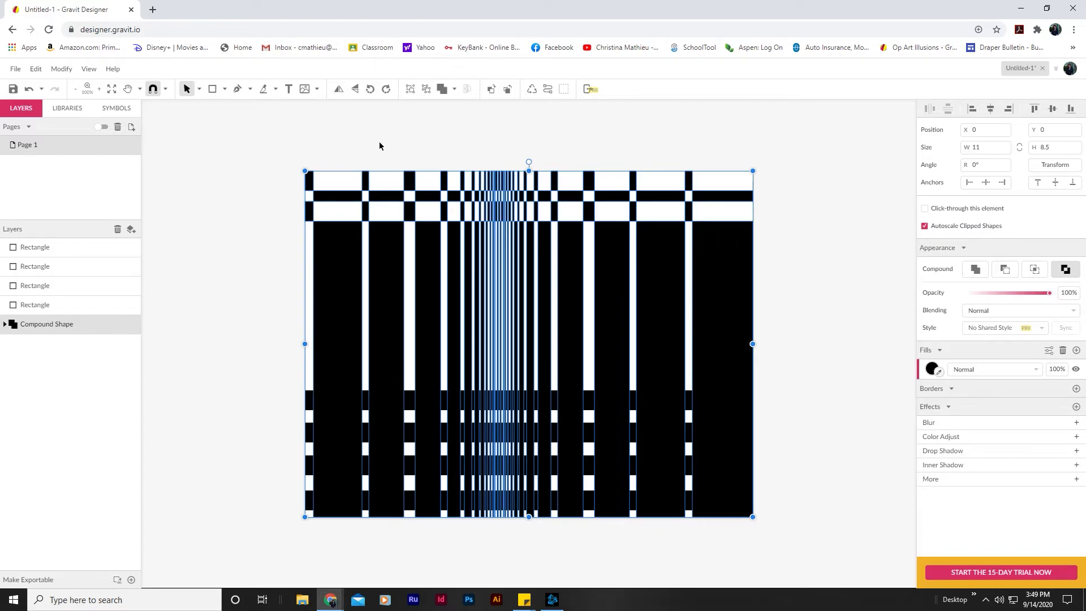
key(ctrl+z)
Try Difference once more on every stripe and bar on the page, and undo it.
click(274, 150)
drag(274, 151, 778, 551)
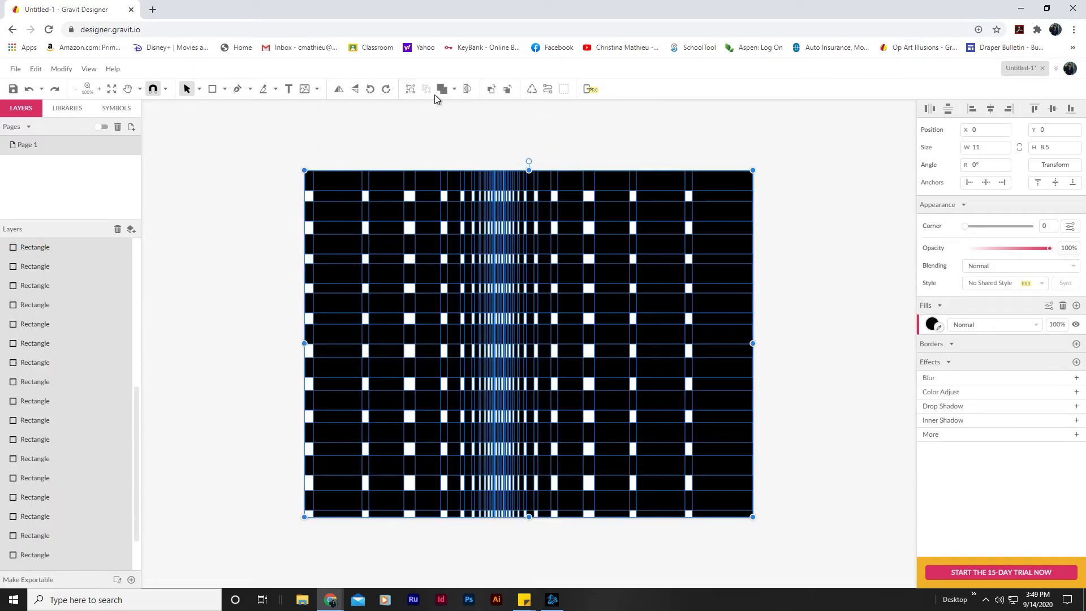
click(455, 90)
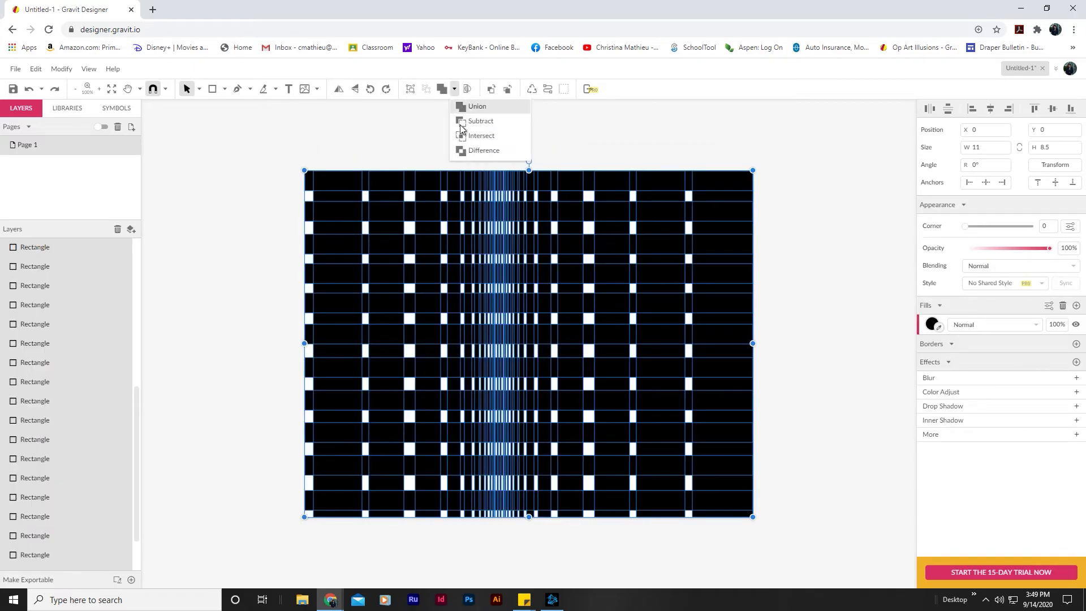
click(465, 151)
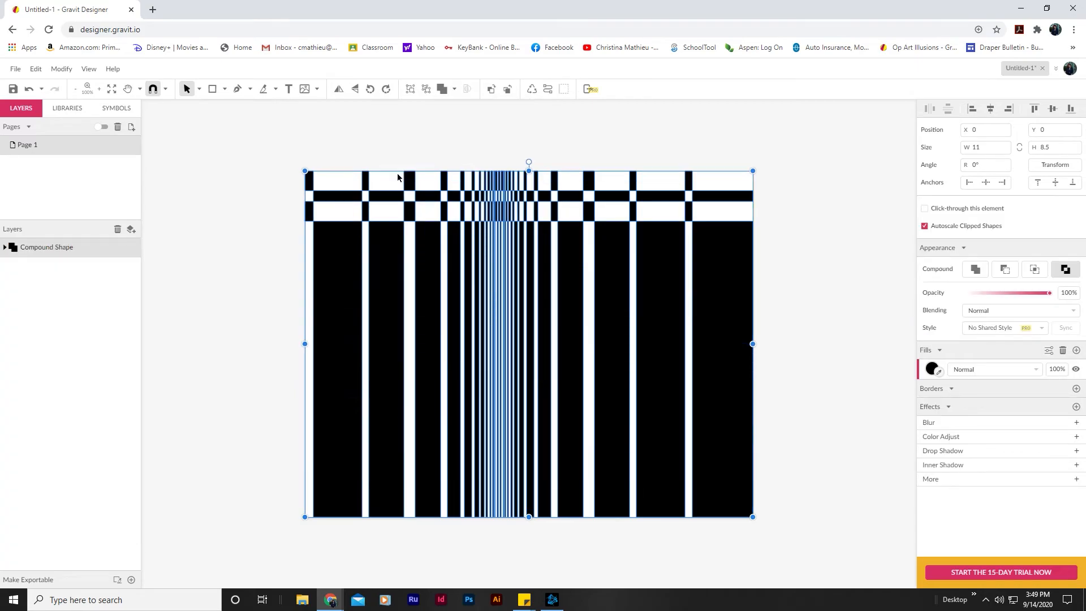
click(358, 144)
key(ctrl+z)
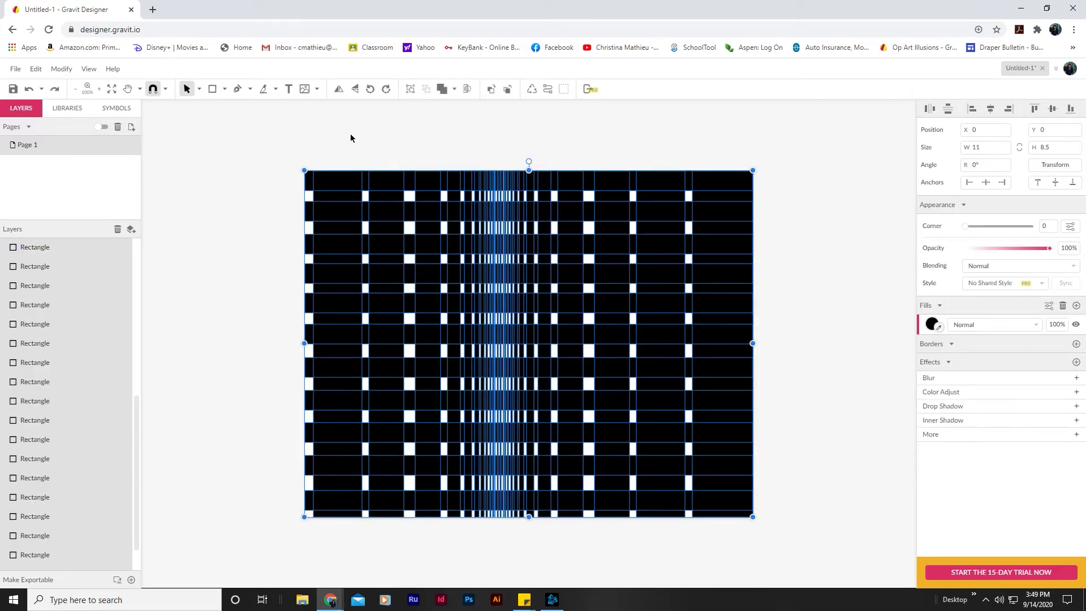
Delete the lowest horizontal bar on the page.
click(351, 138)
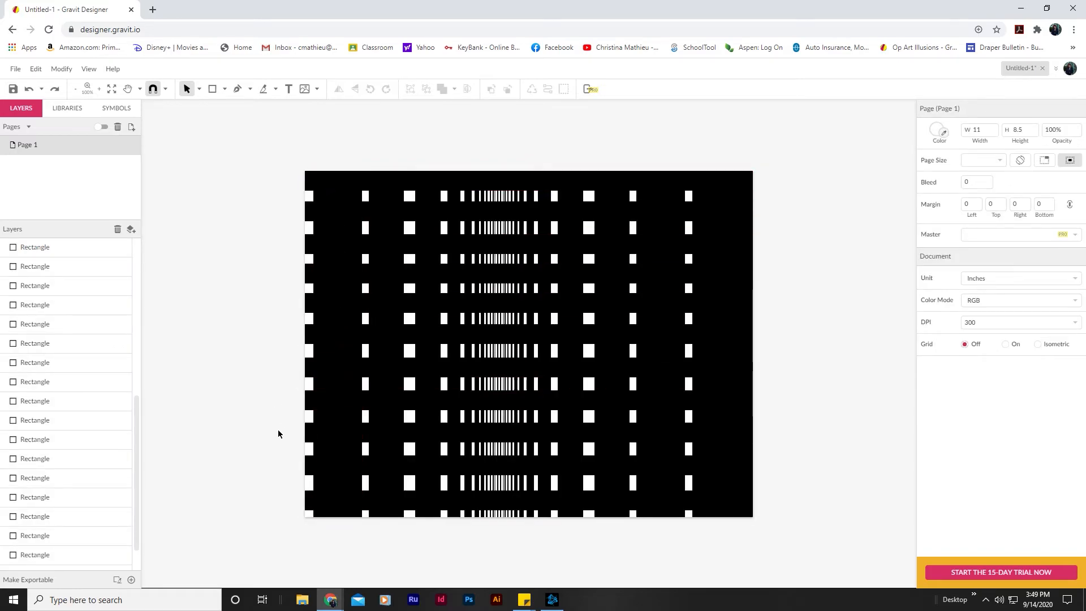
click(310, 504)
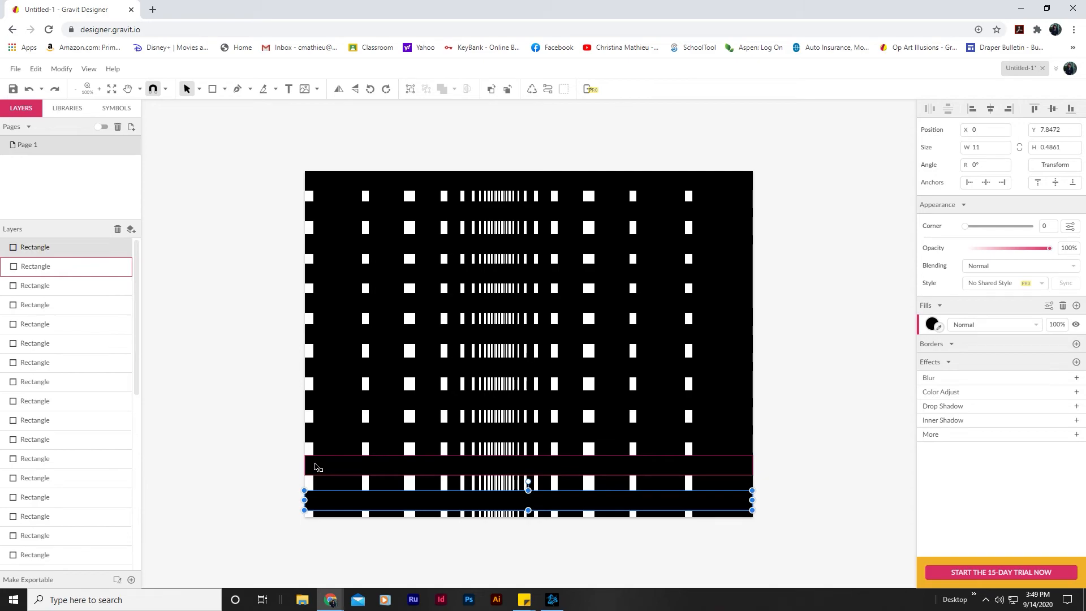
key(Delete)
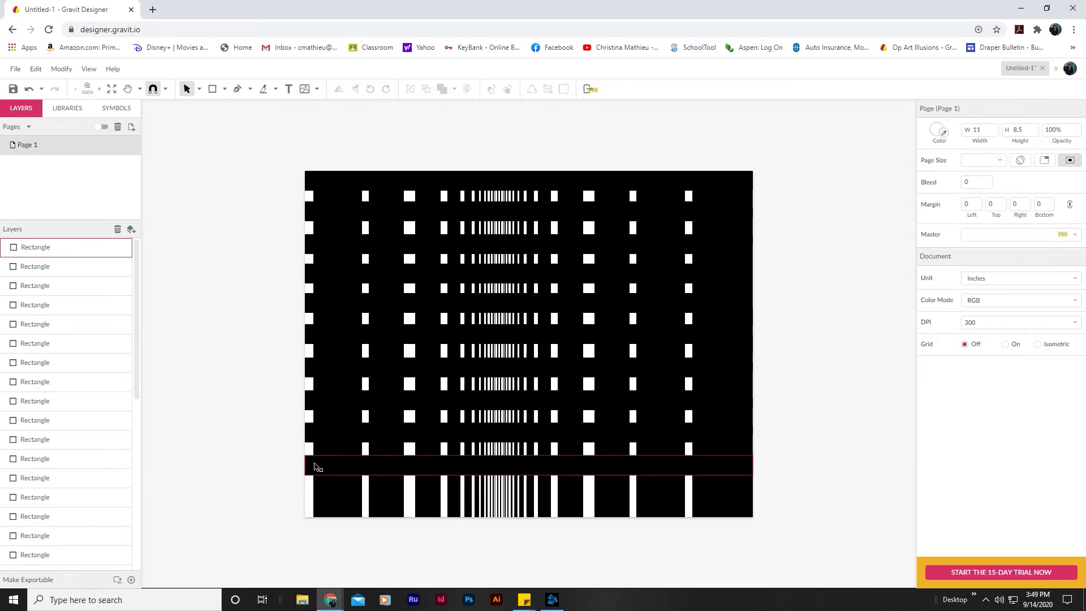
Delete the seven lowest horizontal bars, keeping only the top three.
click(316, 465)
shift+click(315, 436)
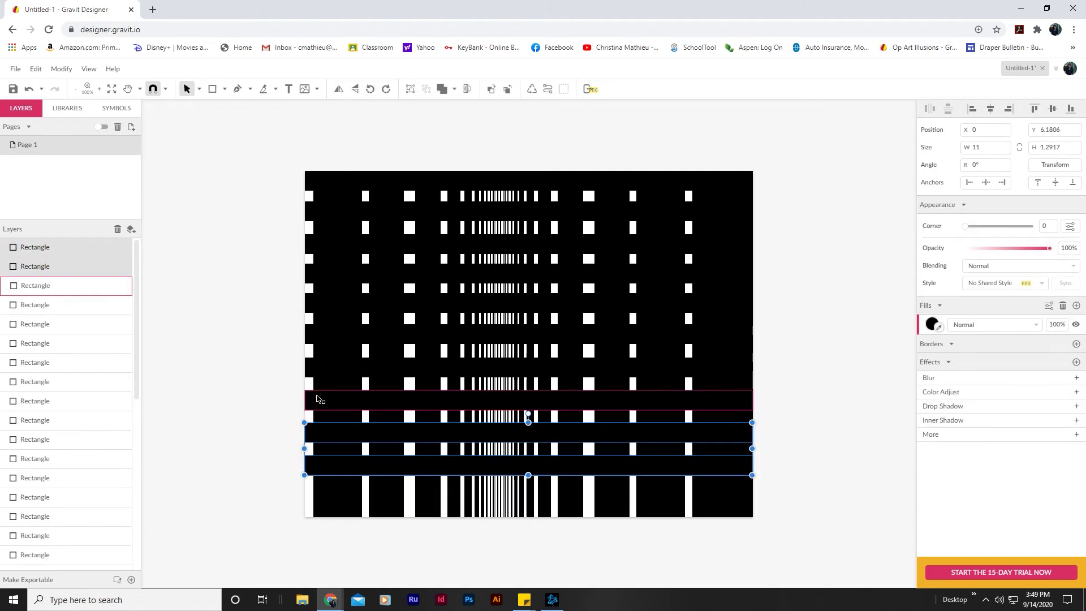
shift+click(318, 400)
shift+click(318, 368)
shift+click(318, 336)
shift+click(319, 304)
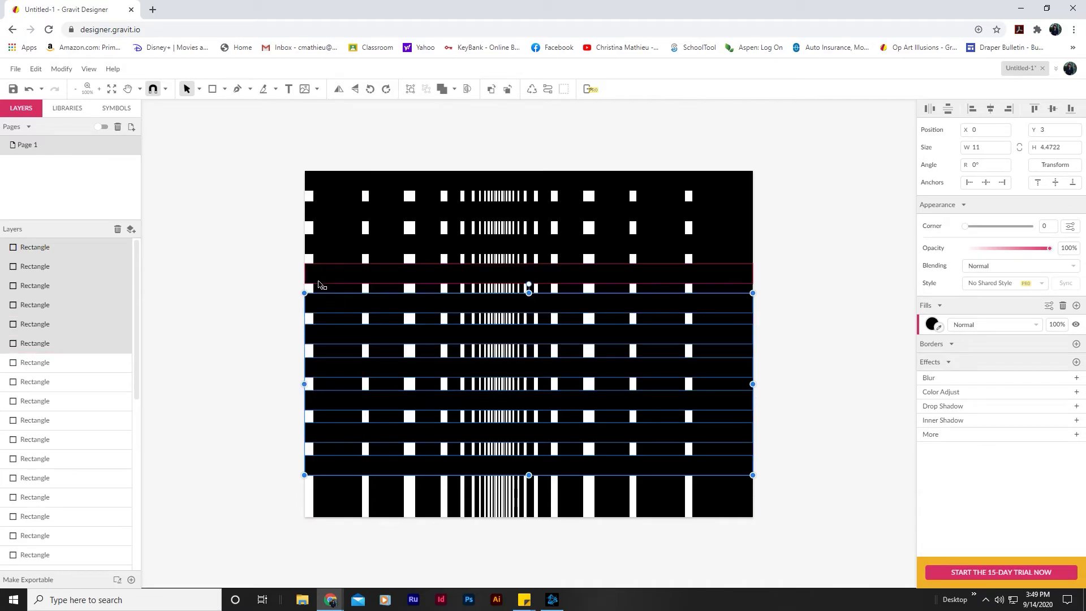
shift+click(321, 276)
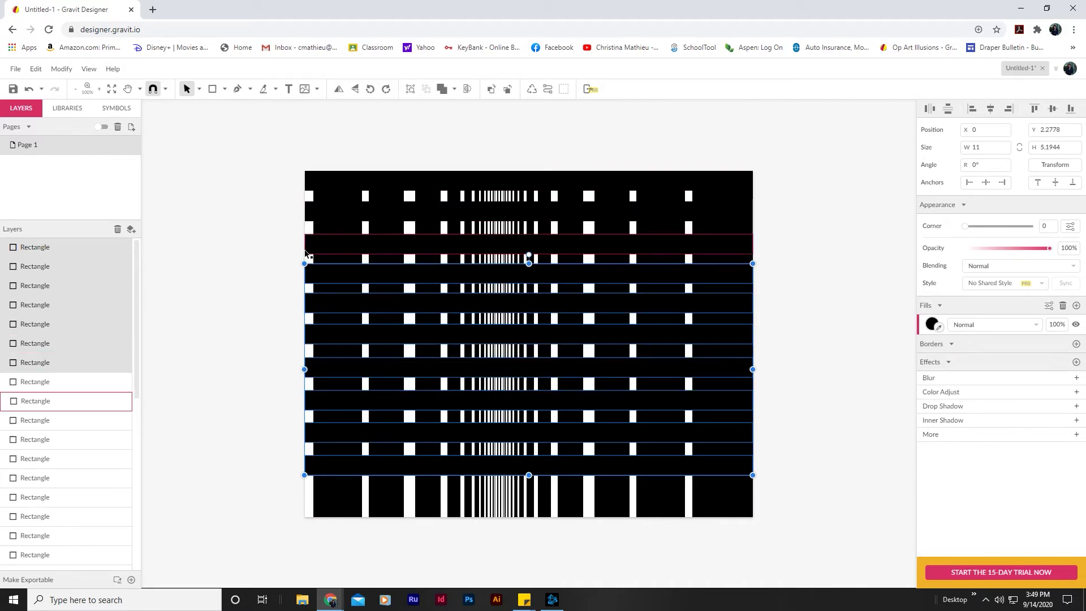
key(Delete)
Shorten all the vertical stripes to a height of 2.0417 in, ending at the third horizontal bar's lower edge.
click(335, 418)
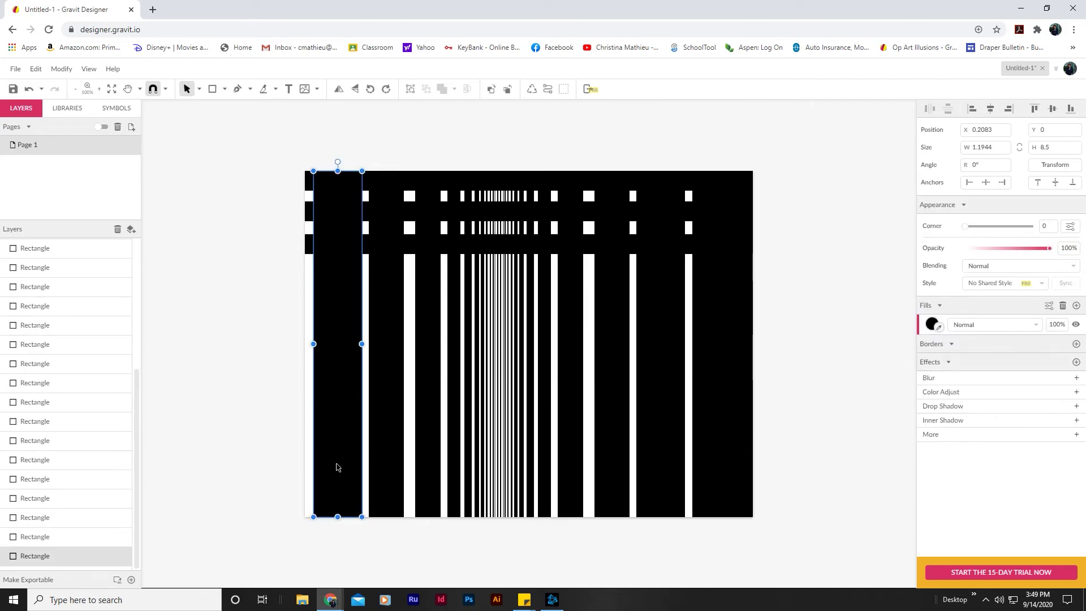
drag(337, 516, 368, 254)
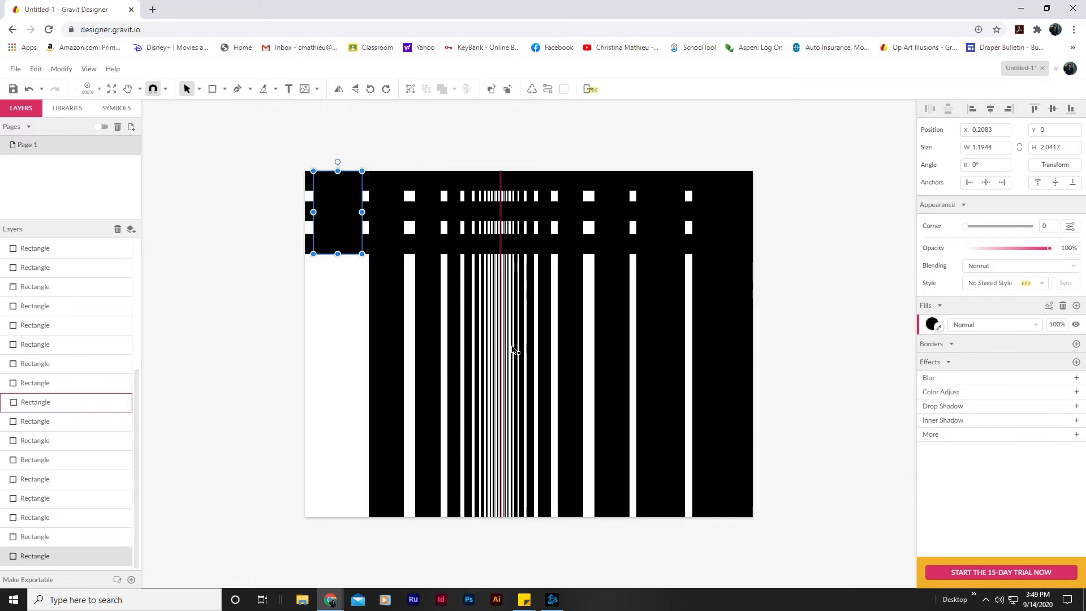
drag(335, 305, 783, 358)
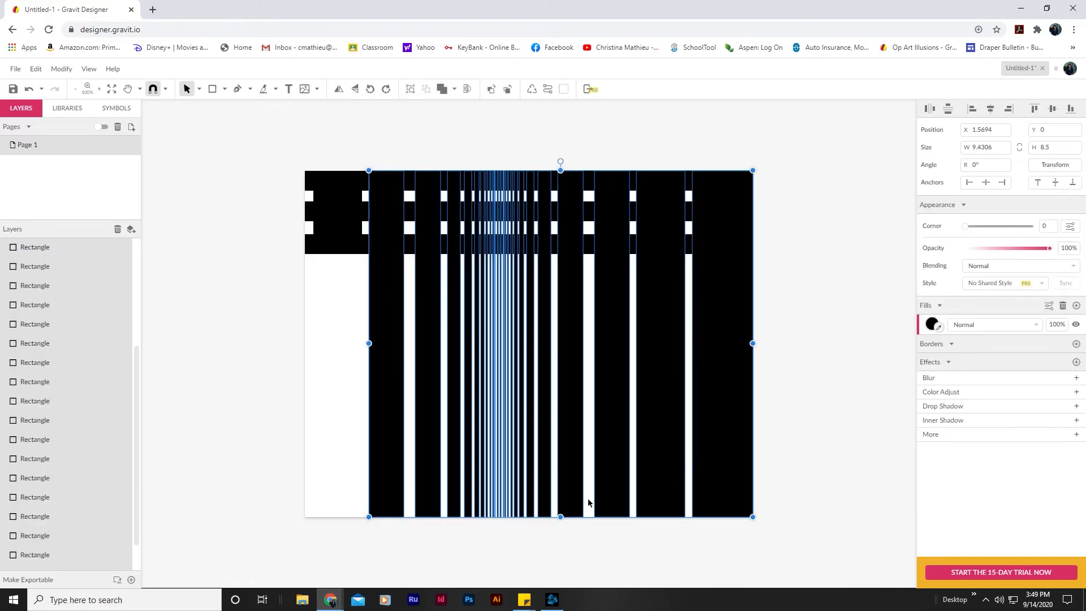
drag(564, 511, 580, 258)
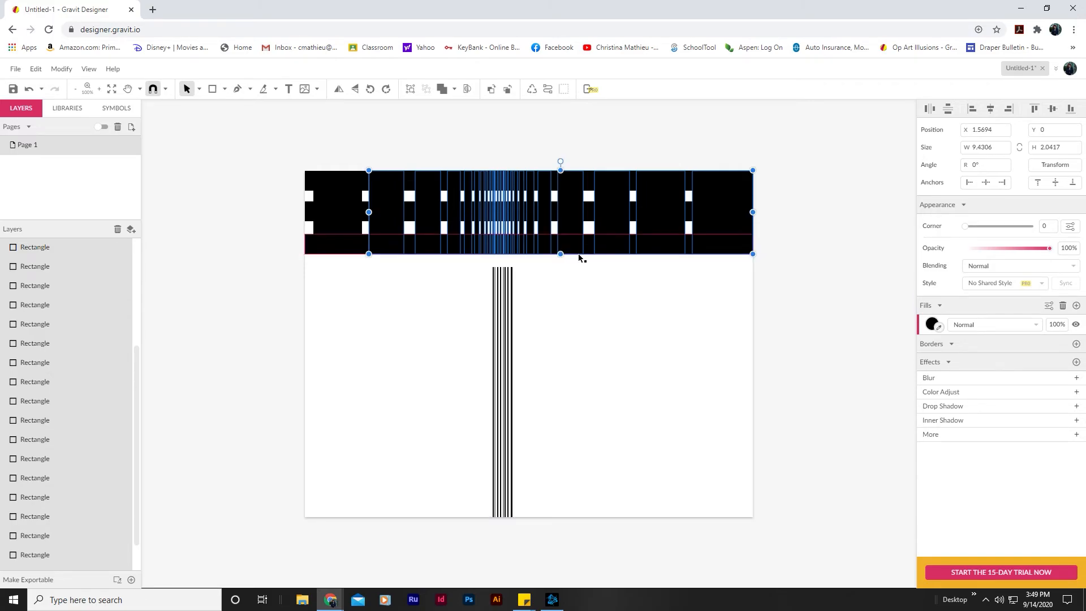
click(368, 340)
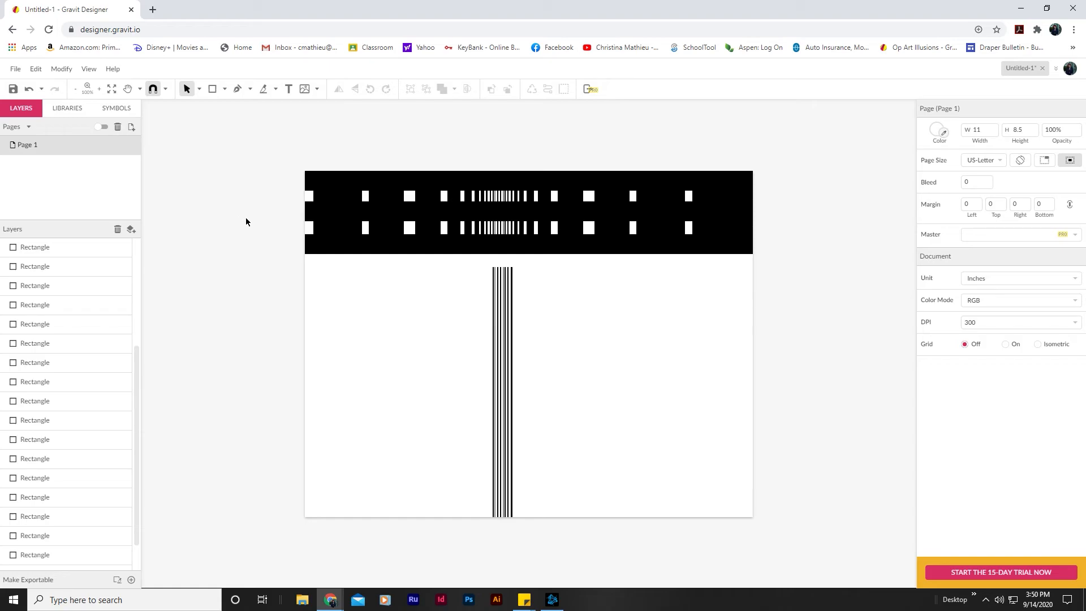
Try combining the shortened vertical stripes and the three horizontal bars with Difference, and undo it.
drag(283, 158, 759, 255)
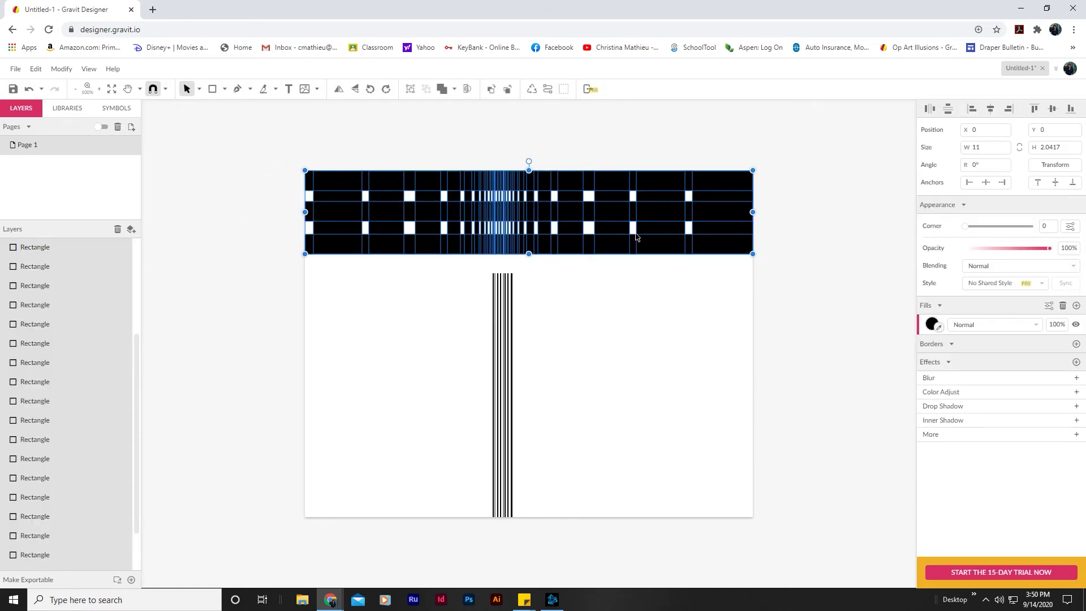
click(454, 89)
click(462, 151)
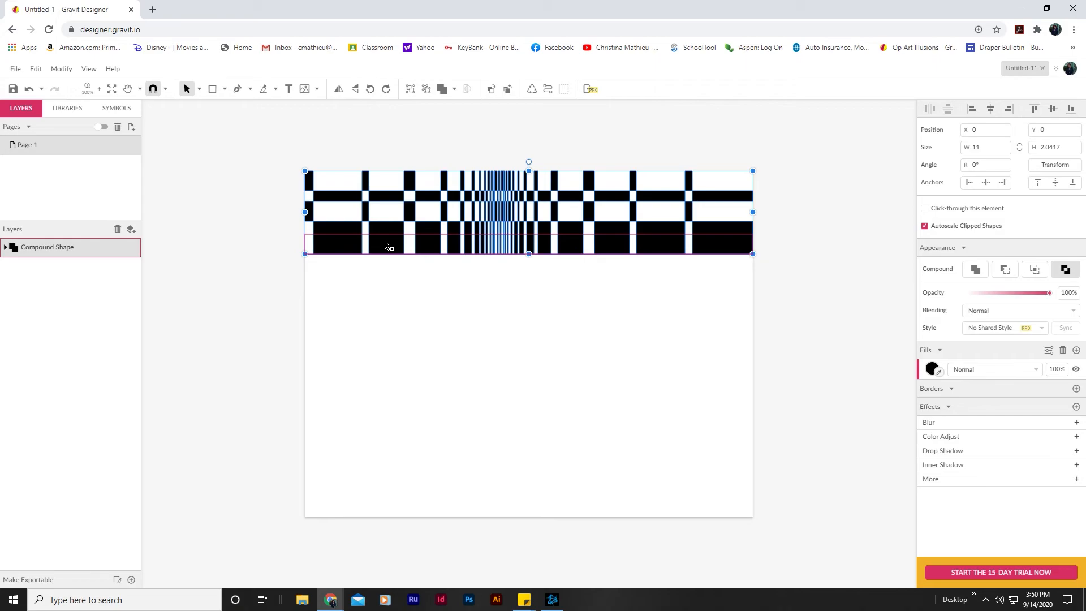
key(ctrl+z)
click(266, 220)
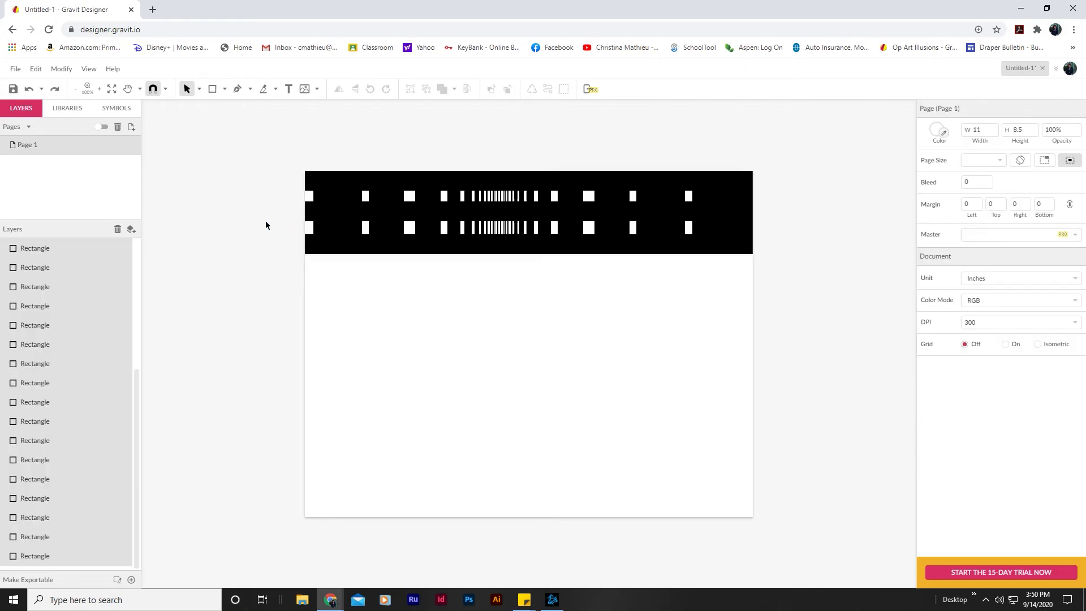
Delete the third horizontal bar and shorten all the vertical stripes to 1.2361 in, ending at the second bar's lower edge.
click(310, 248)
key(Delete)
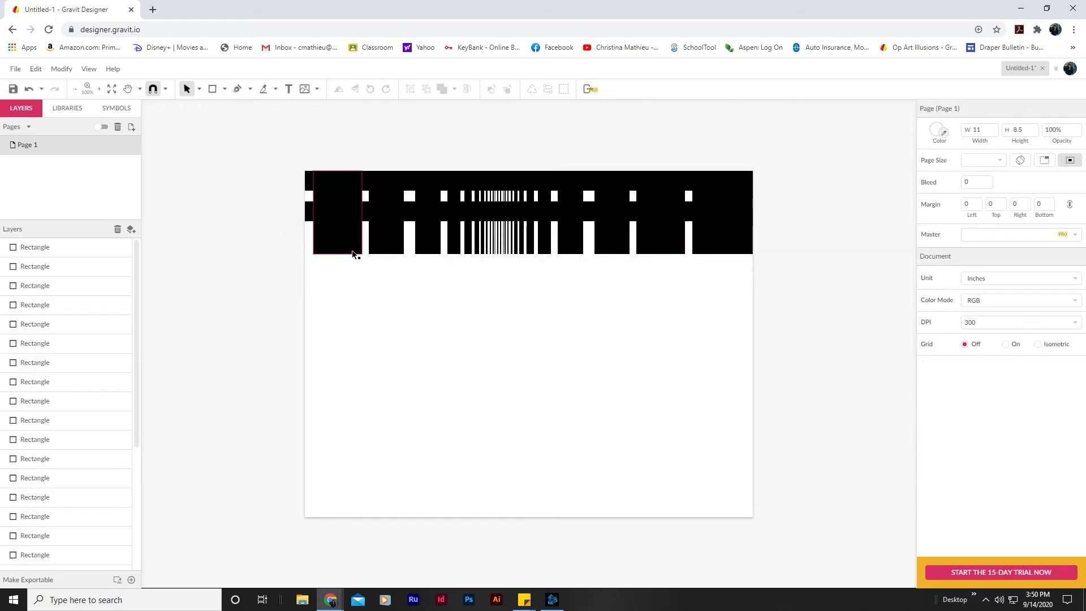
click(337, 252)
drag(340, 238, 712, 261)
drag(559, 255, 560, 221)
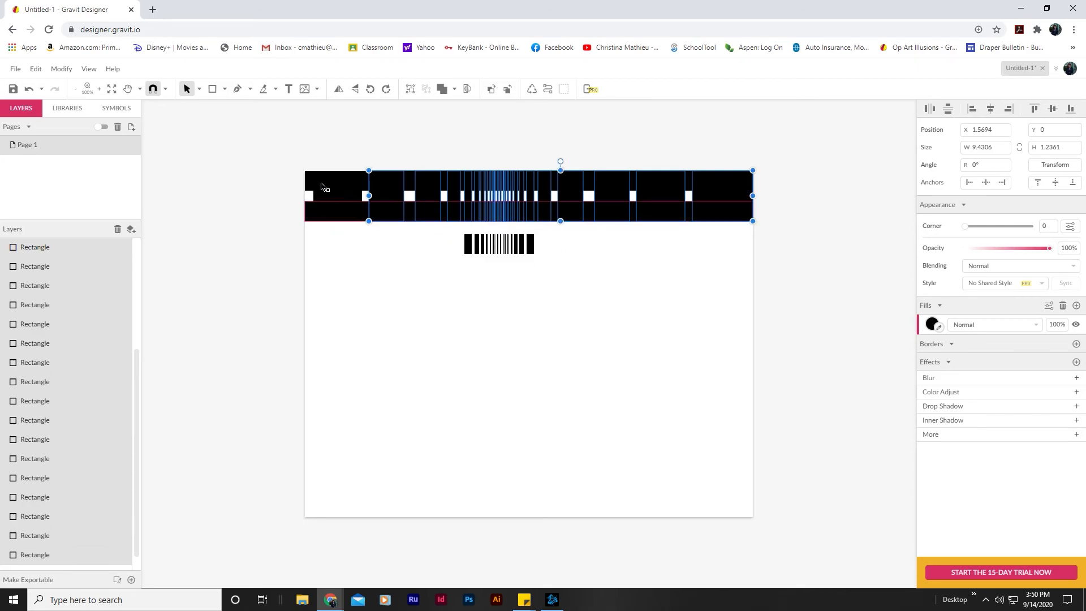
click(271, 168)
Combine all the shortened vertical stripes and the two remaining horizontal bars into one compound shape with Difference.
drag(296, 157, 756, 212)
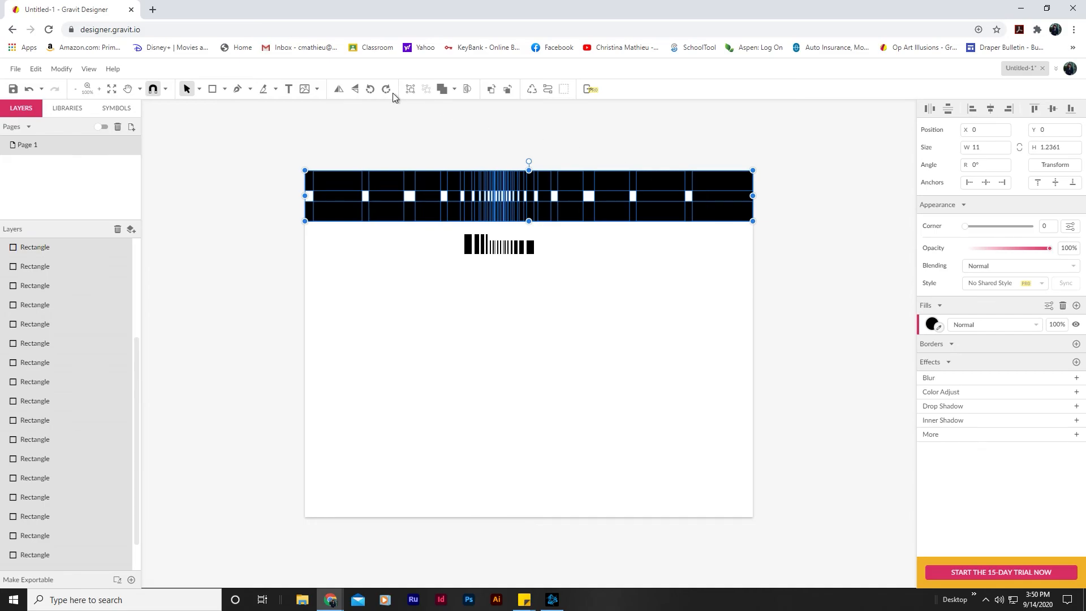
click(454, 88)
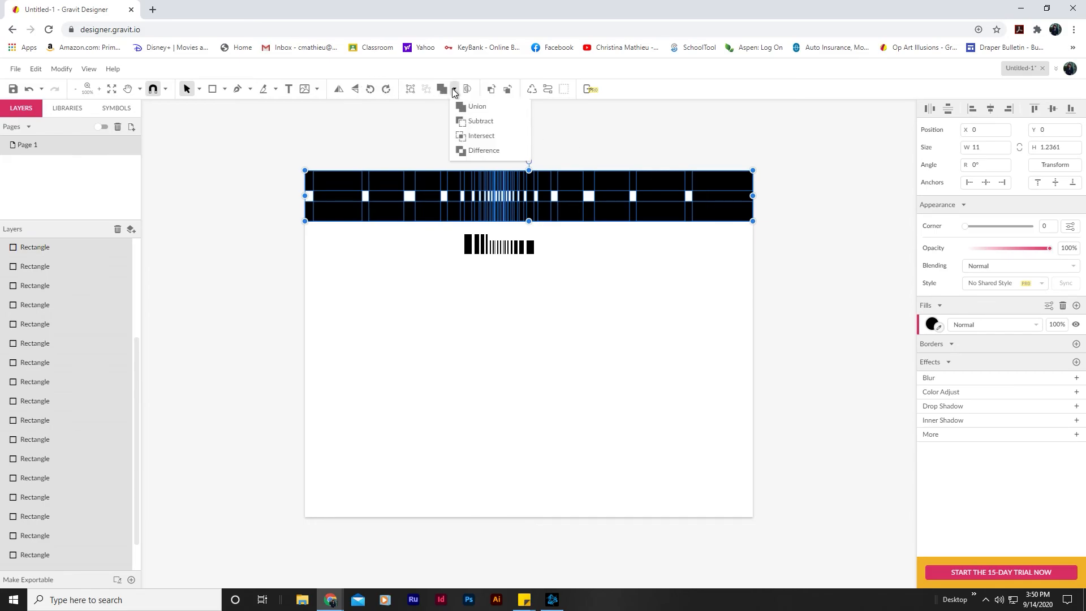
click(476, 150)
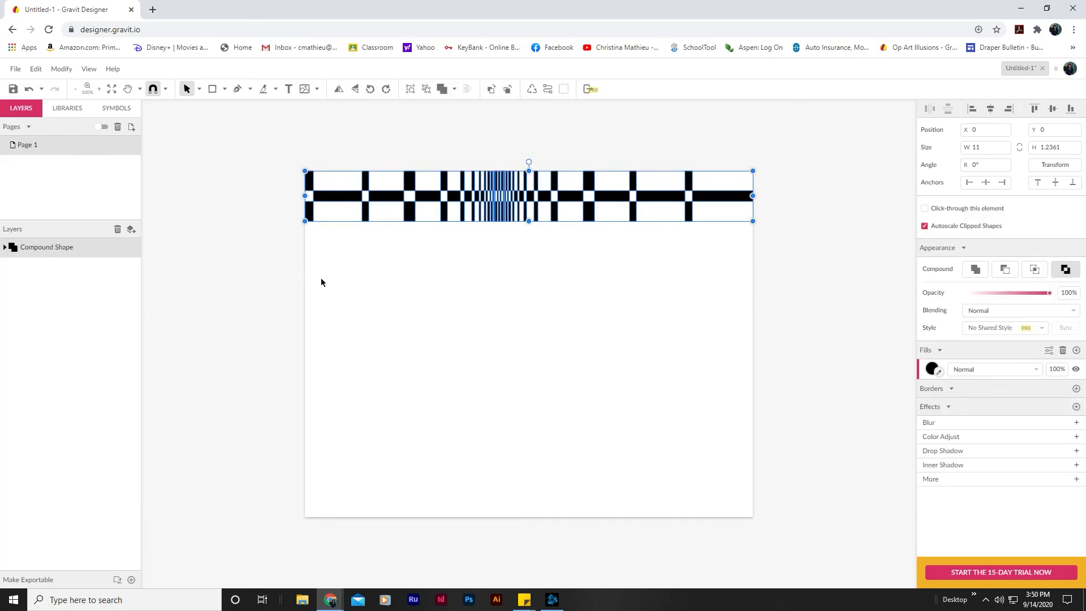
click(292, 306)
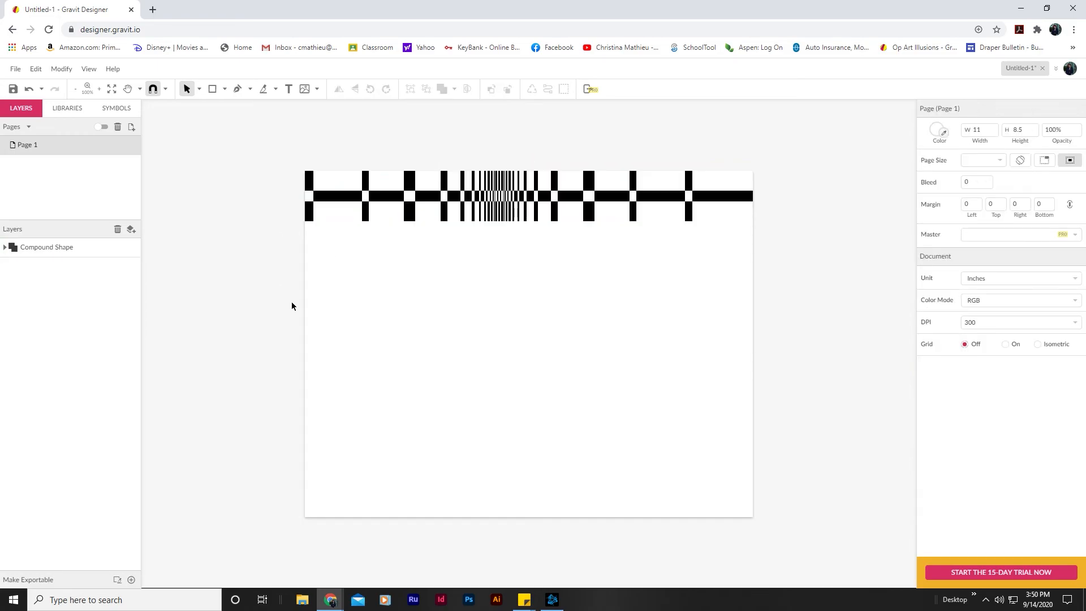
Make two copies of the checkered compound shape and stack them flush beneath it at Y 1.2361 and Y 2.4722 in.
drag(280, 164, 795, 233)
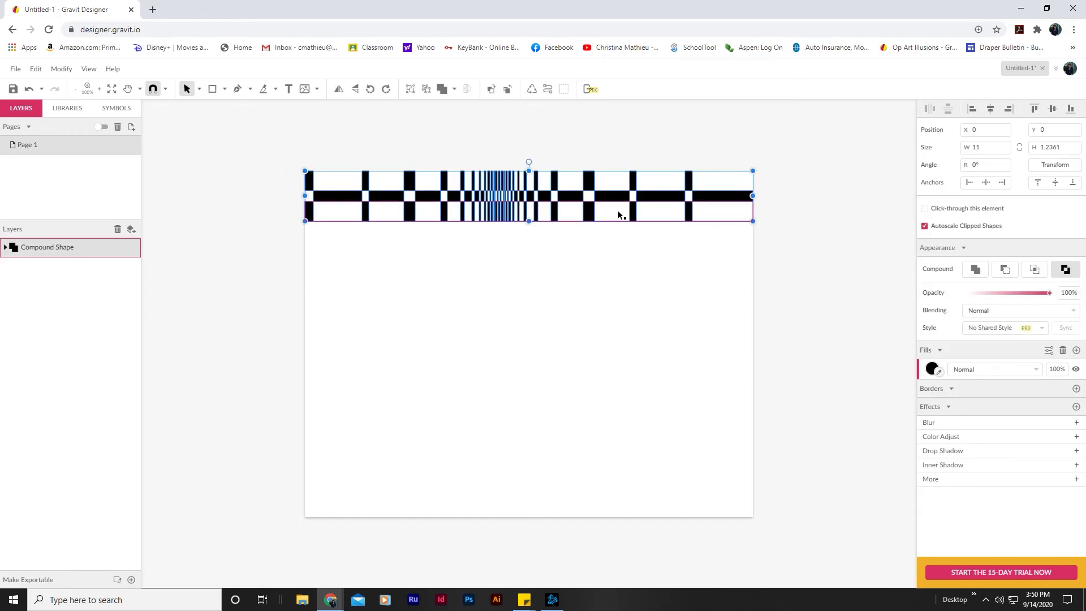
key(ctrl+d)
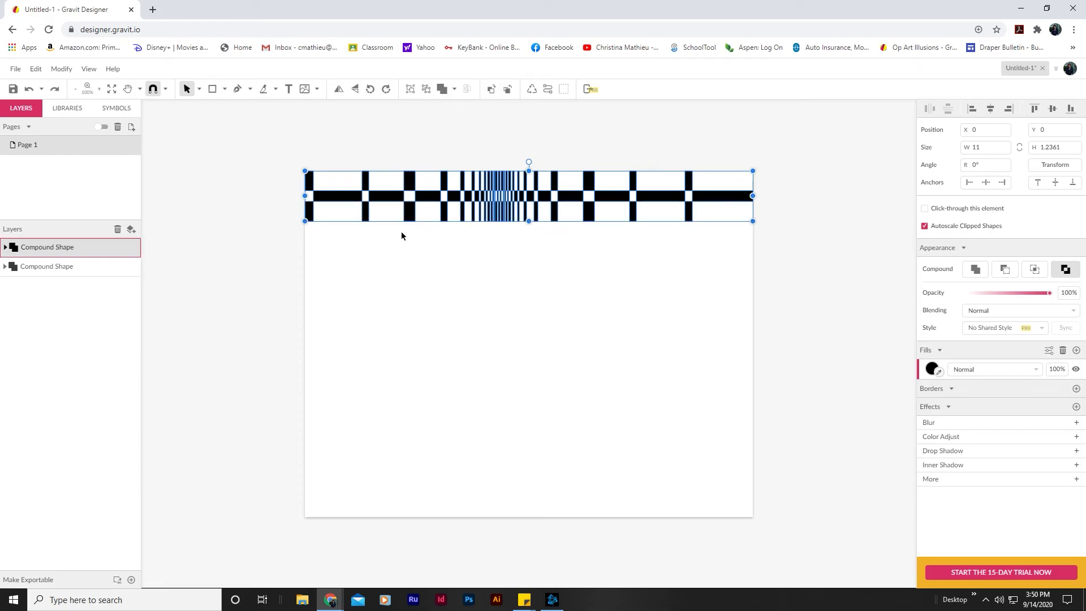
drag(365, 213, 363, 266)
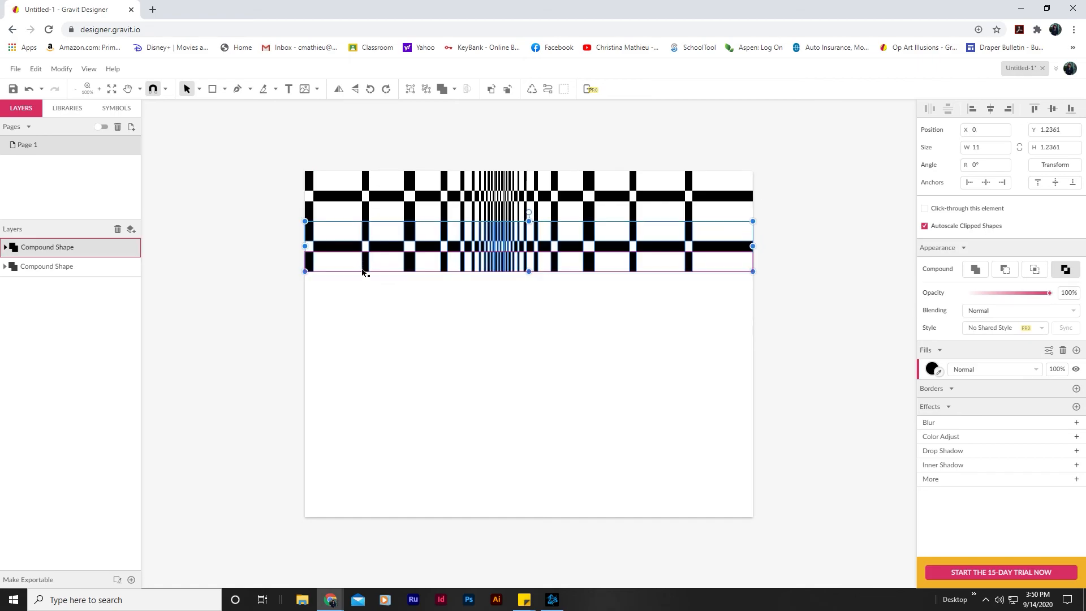
key(ctrl+v)
drag(444, 214, 445, 311)
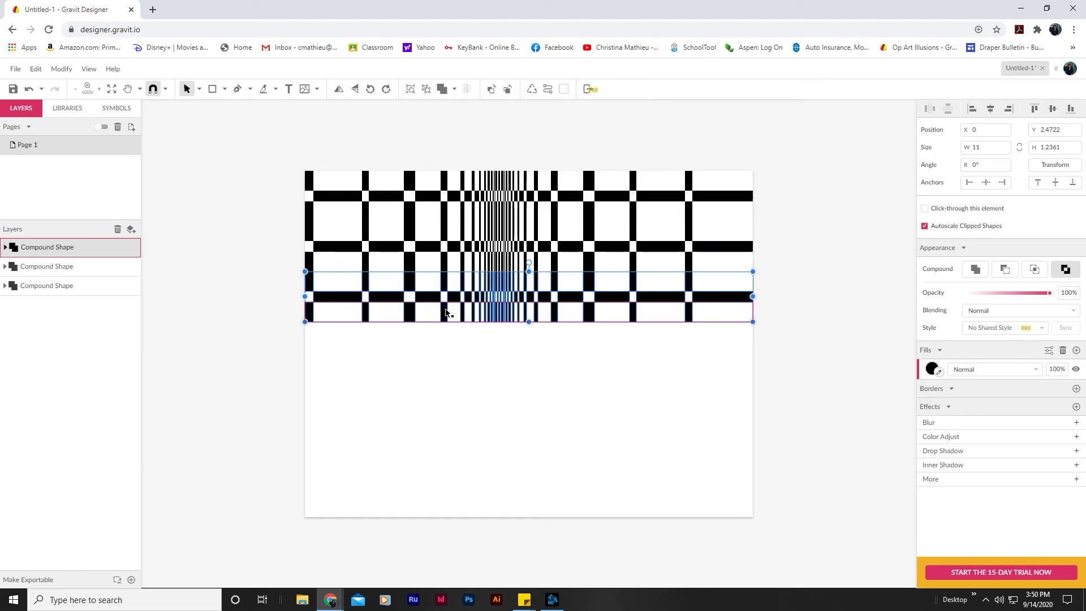
click(272, 321)
Paste two more copies of the checkered strip and stack them flush below the third strip, the first at Y 3.7083 in.
key(ctrl+v)
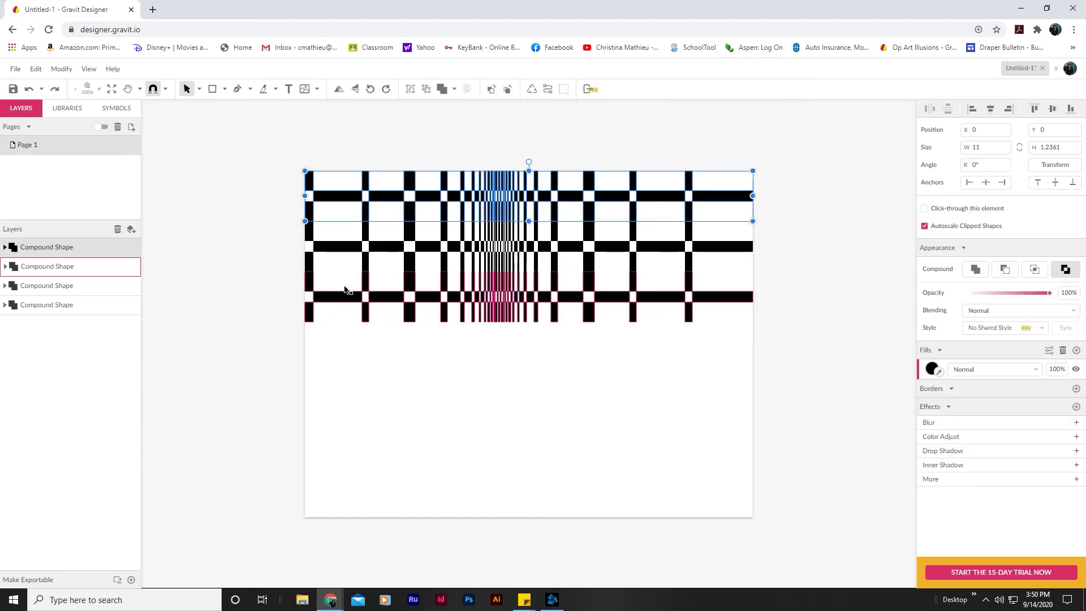
drag(410, 220, 410, 365)
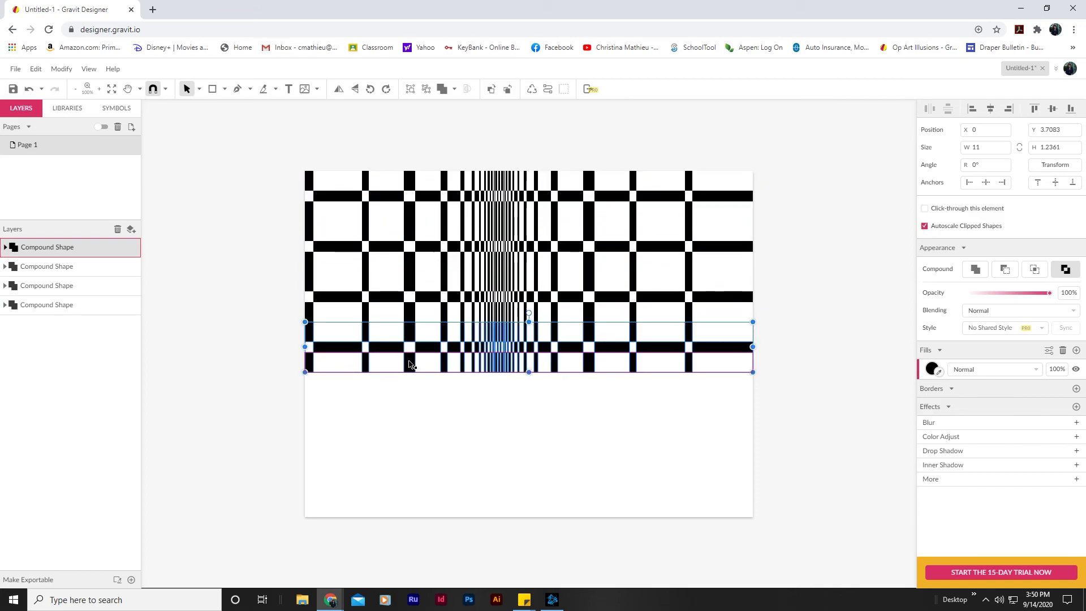
click(257, 318)
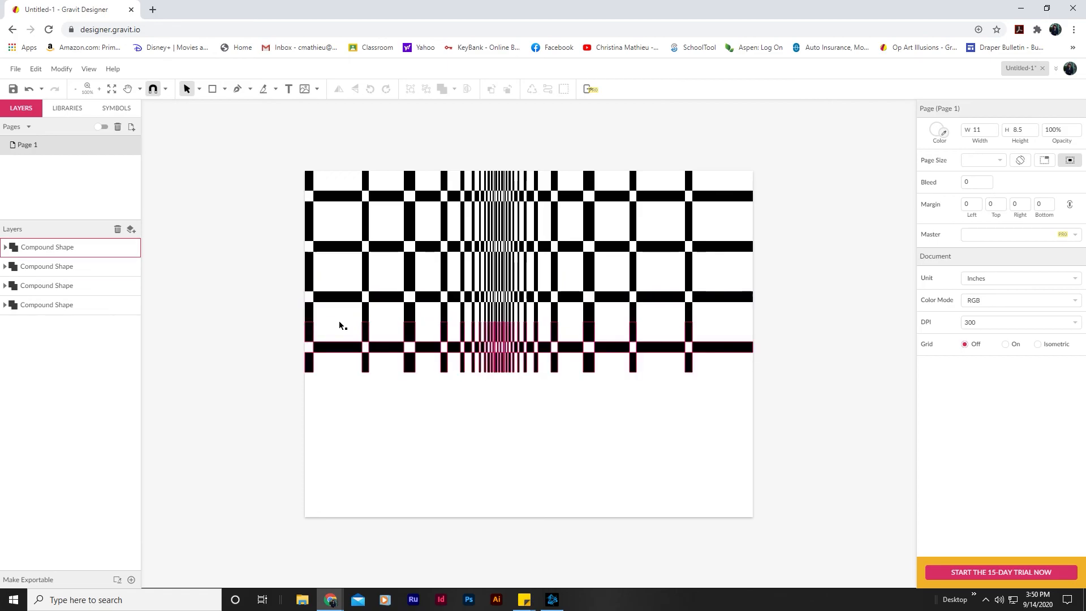
key(ctrl+v)
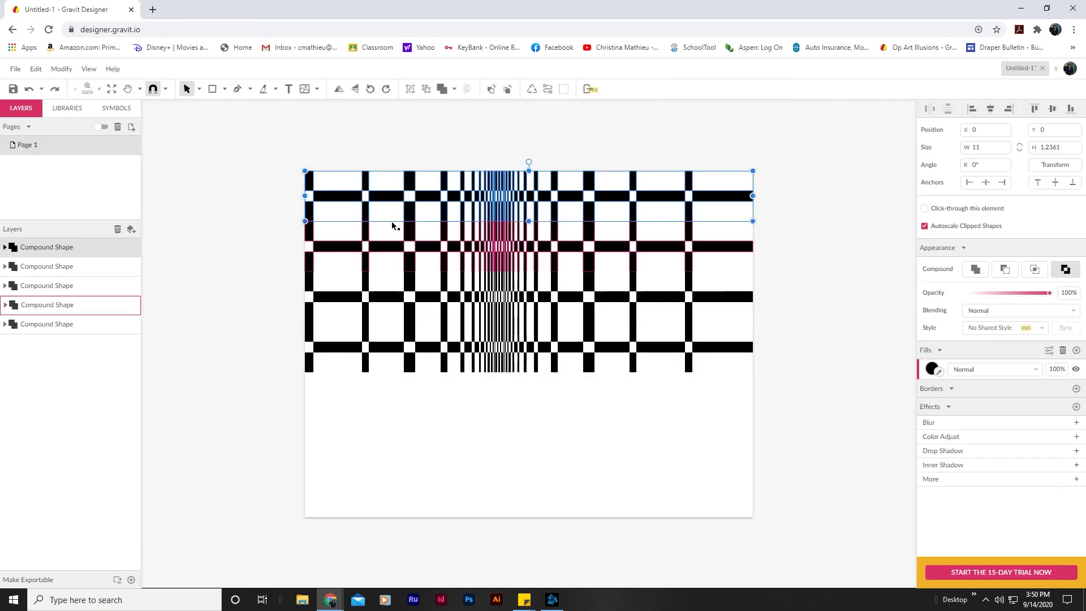
drag(366, 215, 367, 416)
click(271, 303)
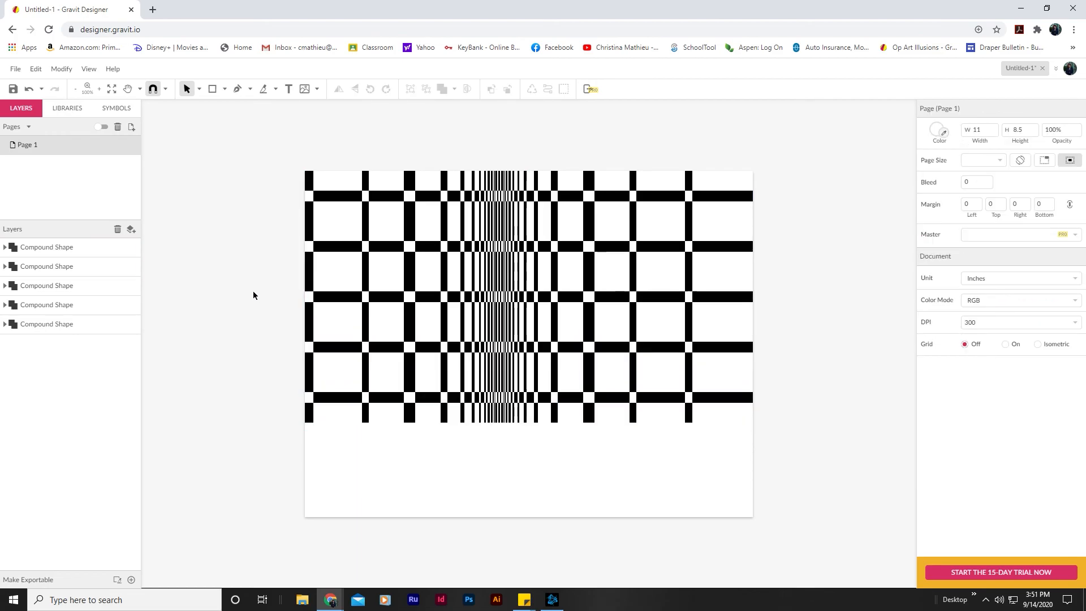
Paste a sixth and a seventh checkered strip and stack them flush below the fifth to fill the rest of the page.
key(ctrl+v)
drag(370, 213, 365, 465)
click(243, 358)
key(ctrl+v)
drag(413, 217, 412, 518)
click(232, 345)
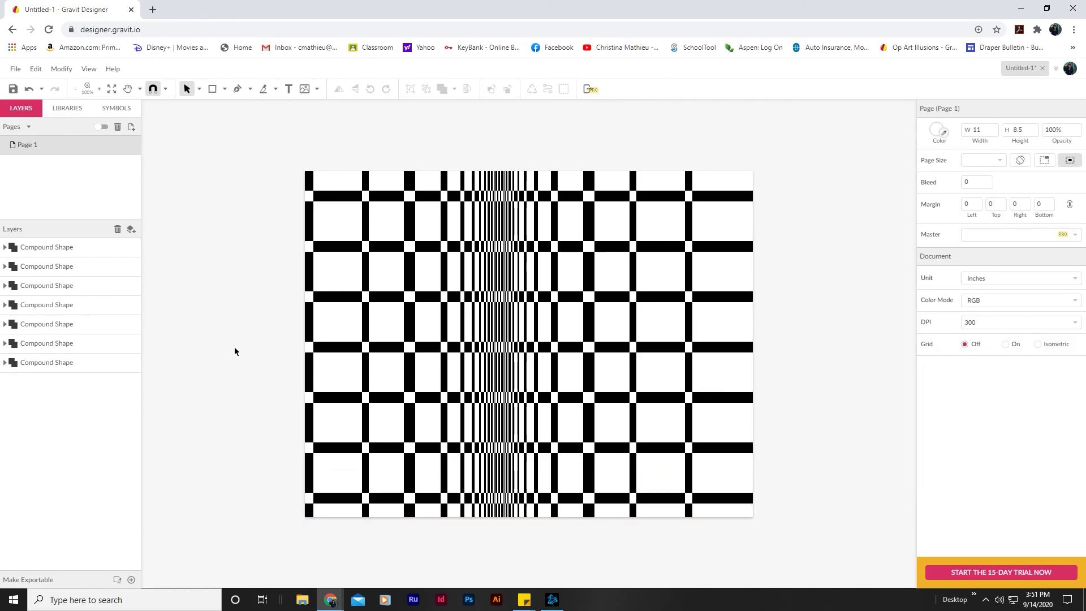